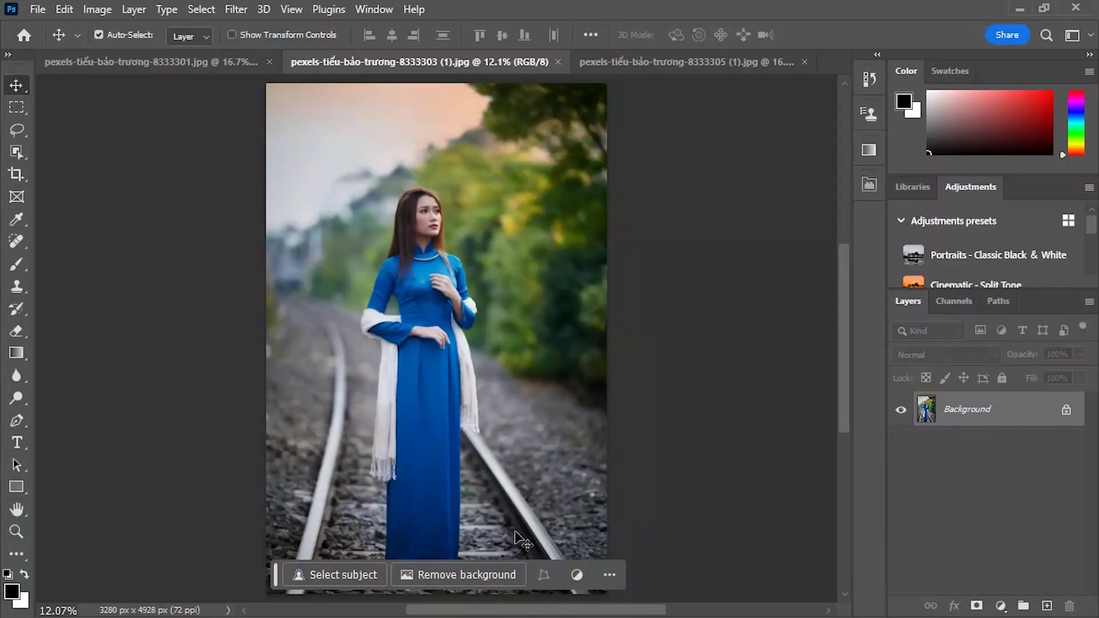
- Duplicate the Background layer under the name Background copy in the same document
{"action": "right_click", "coordinate": [996, 412]}
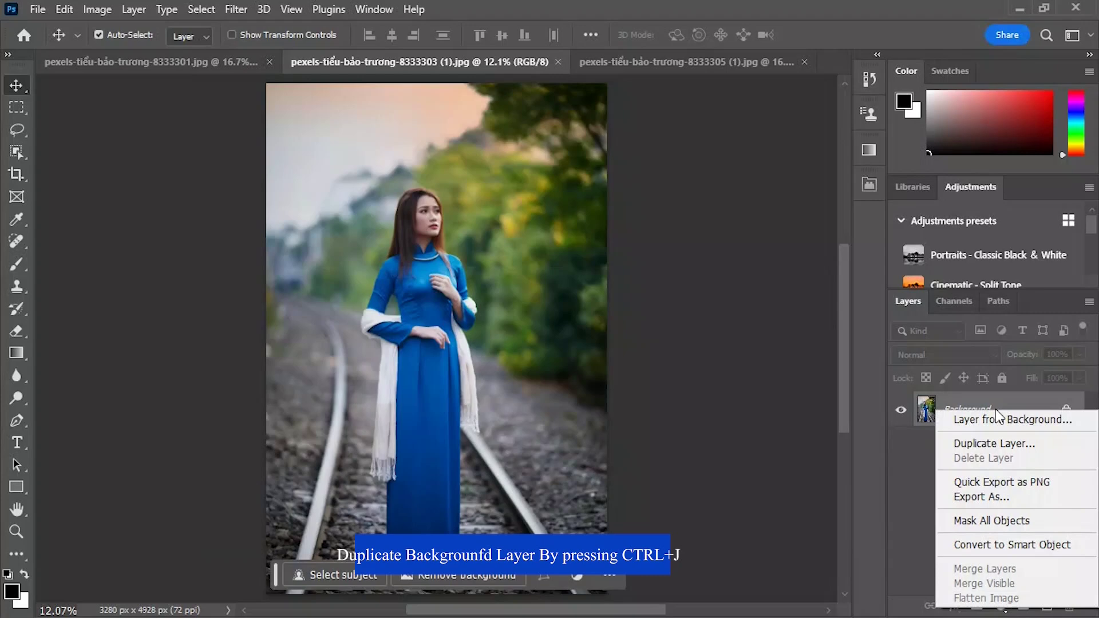
{"action": "left_click", "coordinate": [982, 441]}
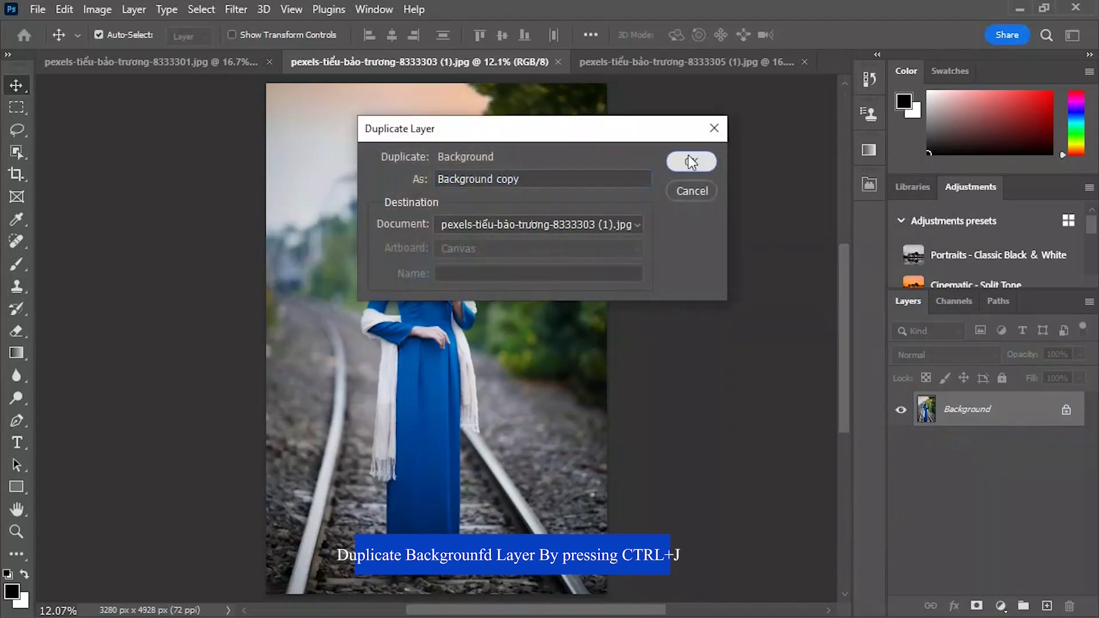
{"action": "left_click", "coordinate": [691, 163]}
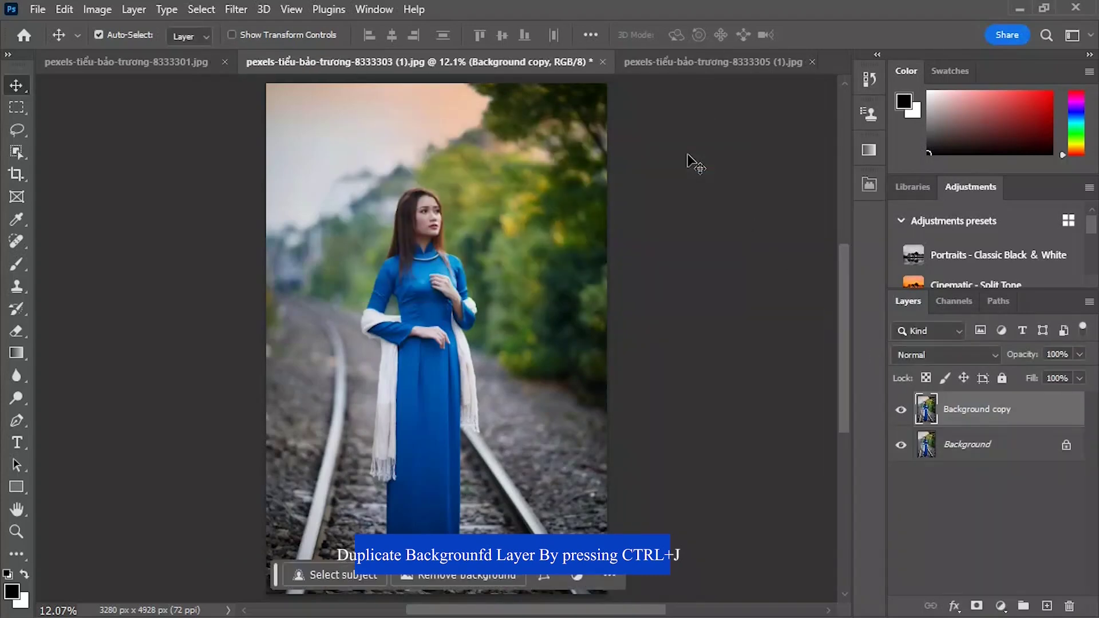
- Apply the Camera Raw Filter to the copy with Contrast +10, Highlights -40, Shadows +20, Whites -20 and Blacks -30
{"action": "left_click", "coordinate": [247, 12]}
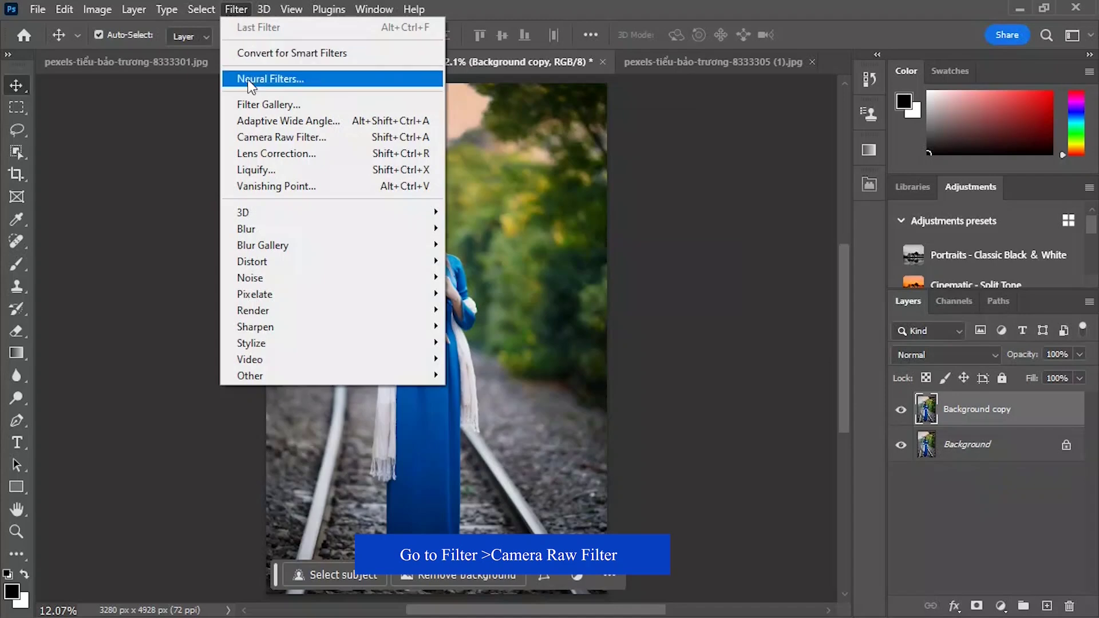
{"action": "left_click", "coordinate": [255, 136]}
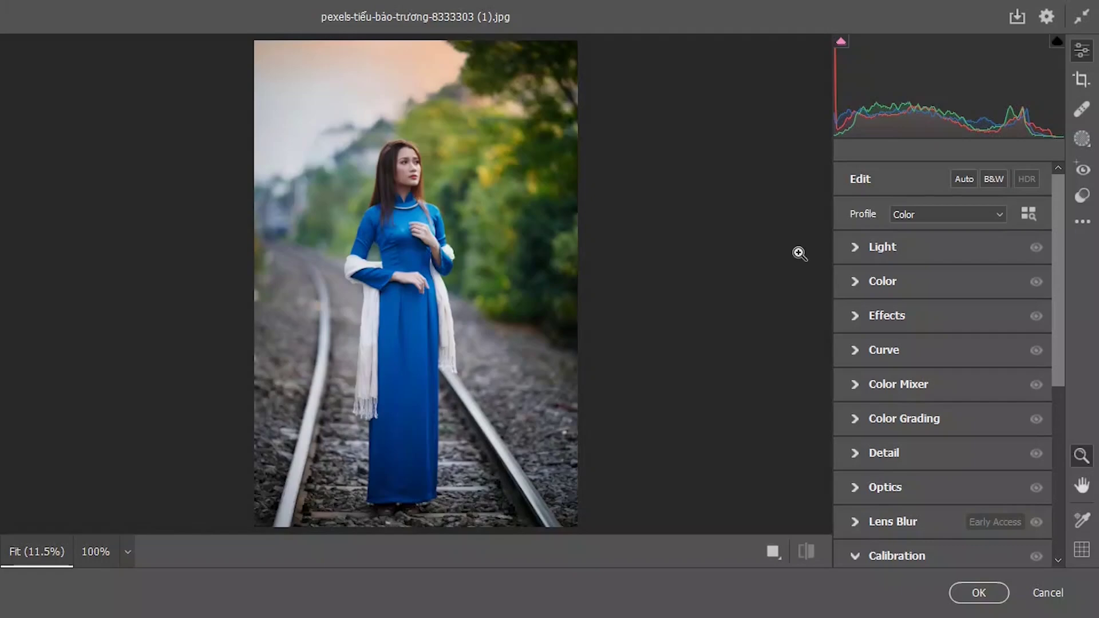
{"action": "left_click", "coordinate": [855, 247]}
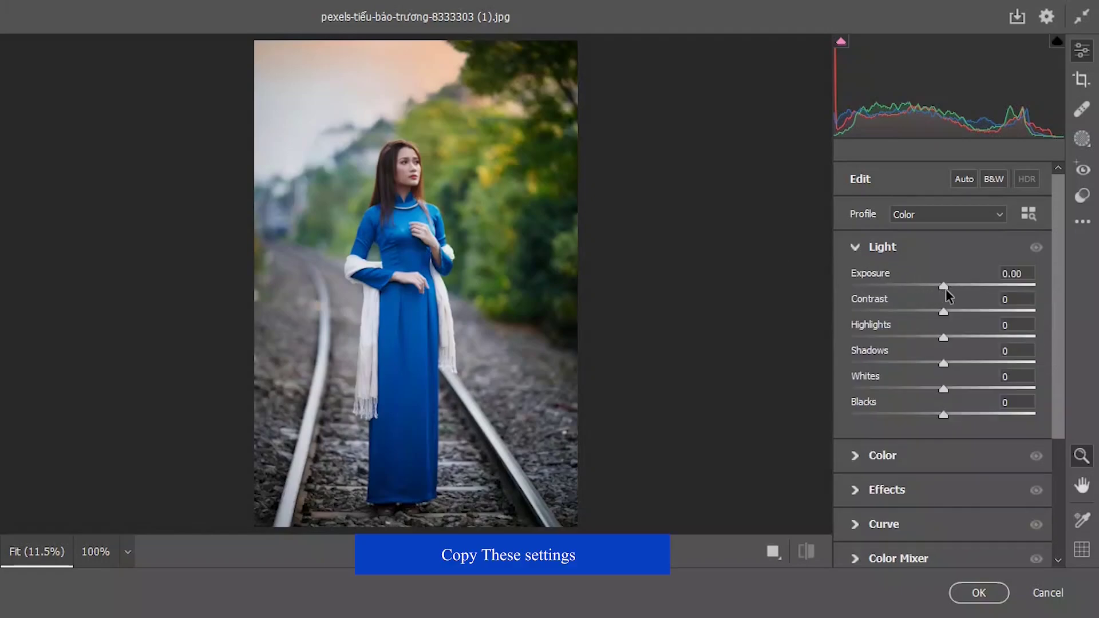
{"action": "left_click_drag", "start_coordinate": [945, 313], "coordinate": [907, 338]}
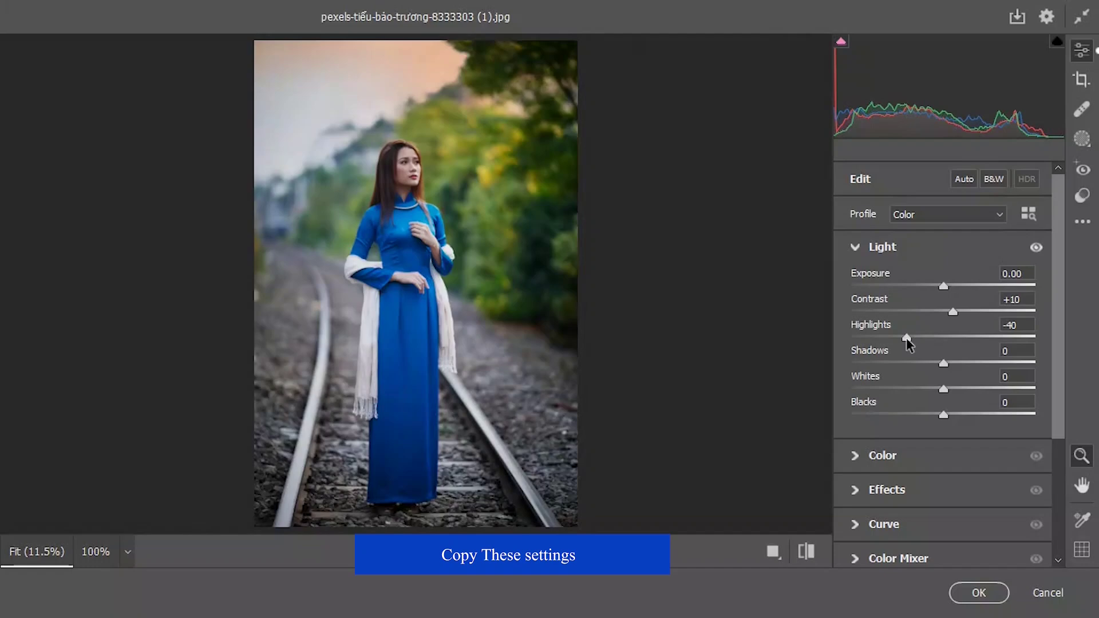
{"action": "left_click_drag", "start_coordinate": [942, 367], "coordinate": [914, 417]}
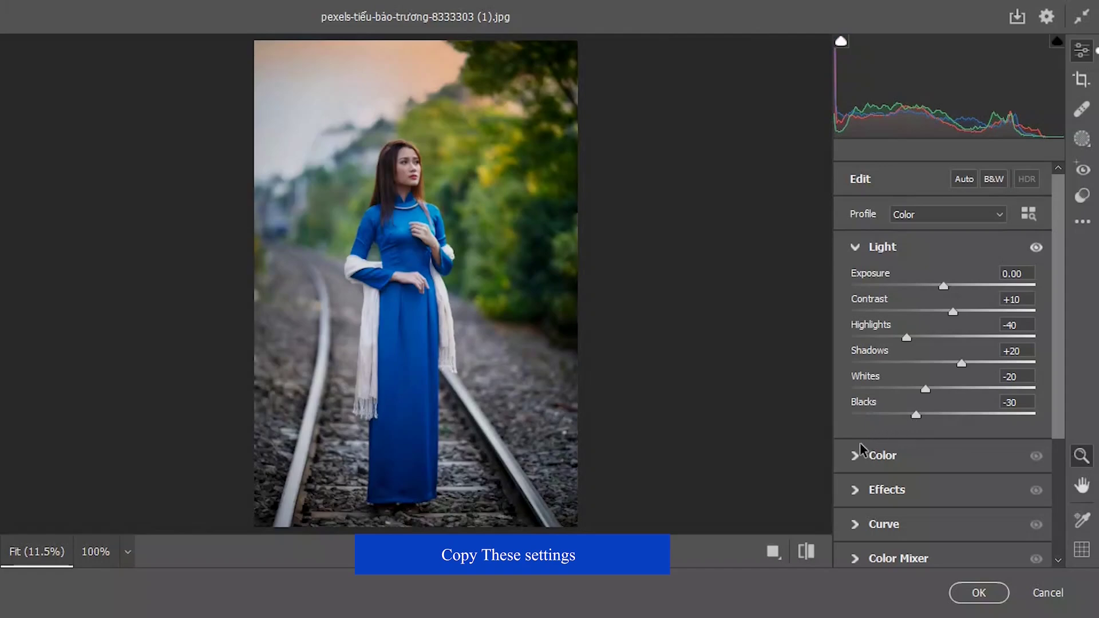
- Warm the photo's colors by setting Temperature to +5 and Vibrance to +20
{"action": "left_click", "coordinate": [856, 458]}
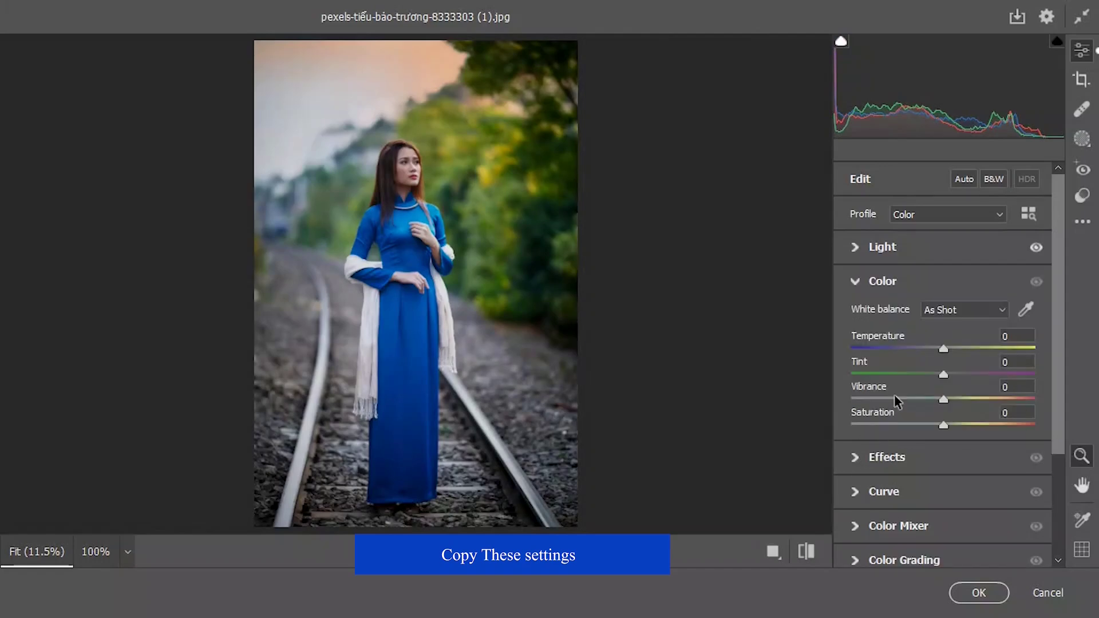
{"action": "left_click_drag", "start_coordinate": [945, 349], "coordinate": [950, 350]}
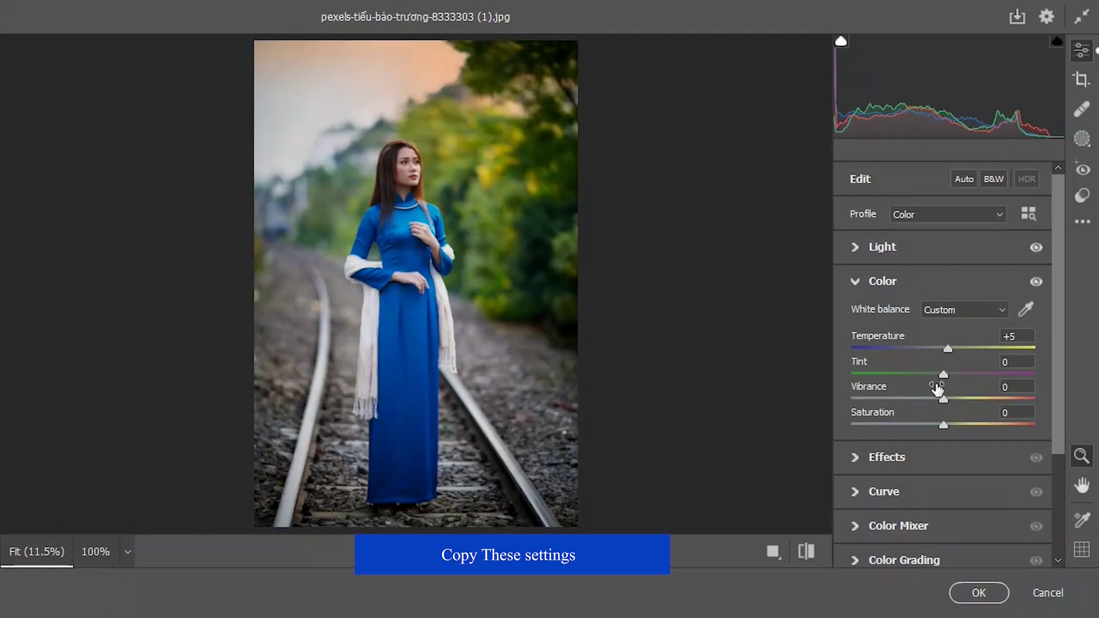
{"action": "left_click_drag", "start_coordinate": [937, 397], "coordinate": [958, 397]}
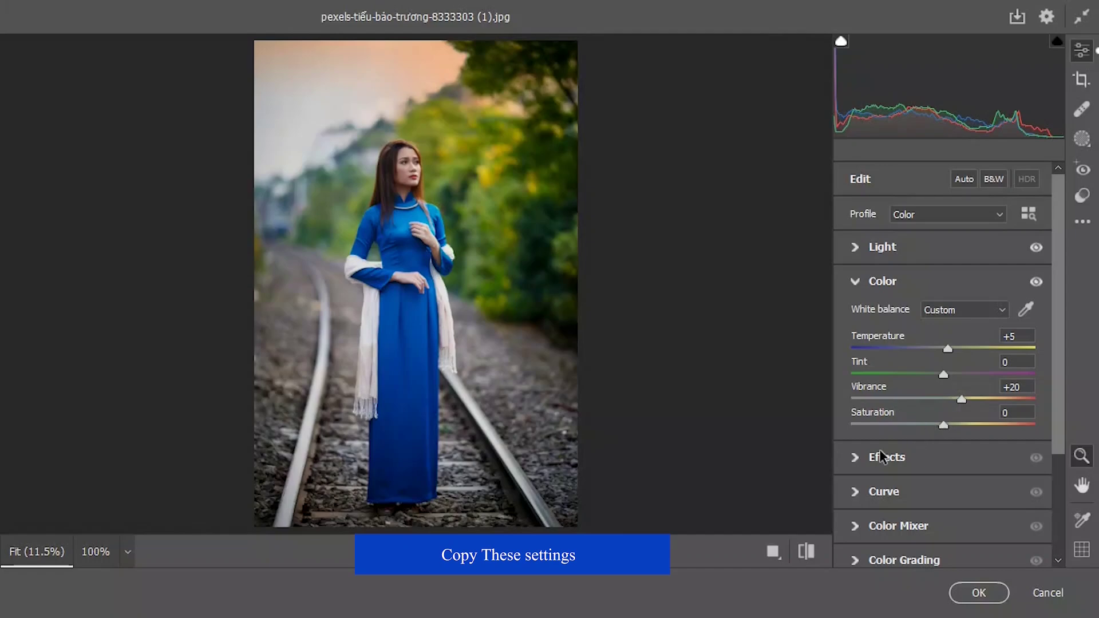
- Set the effects to Texture +5 and Clarity +10, and add a small amount of Grain
{"action": "left_click", "coordinate": [855, 457]}
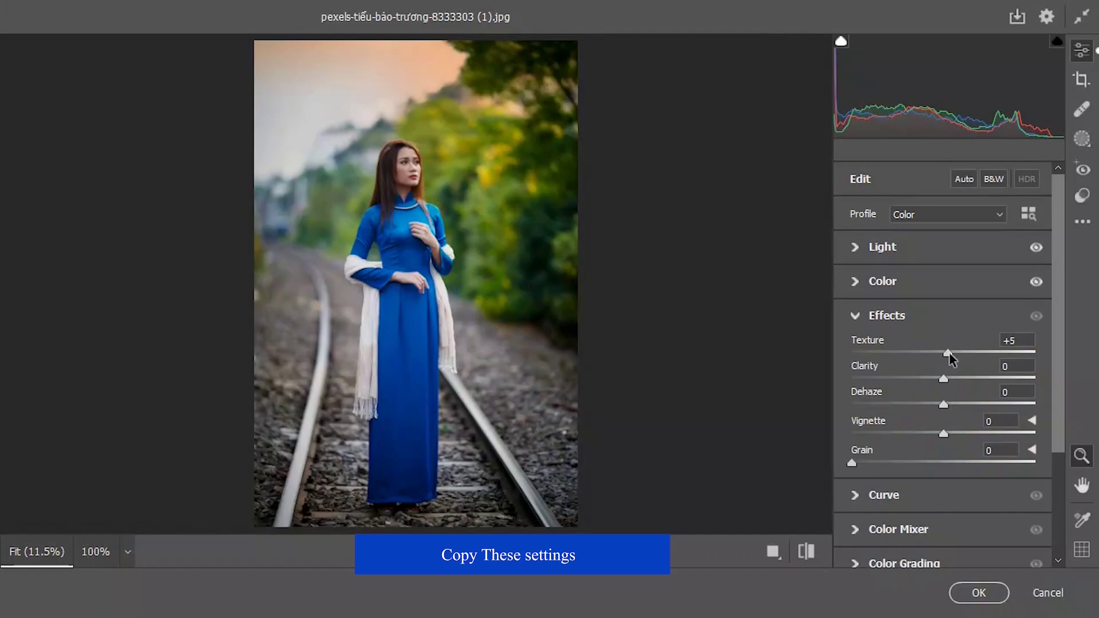
{"action": "left_click_drag", "start_coordinate": [942, 380], "coordinate": [953, 381]}
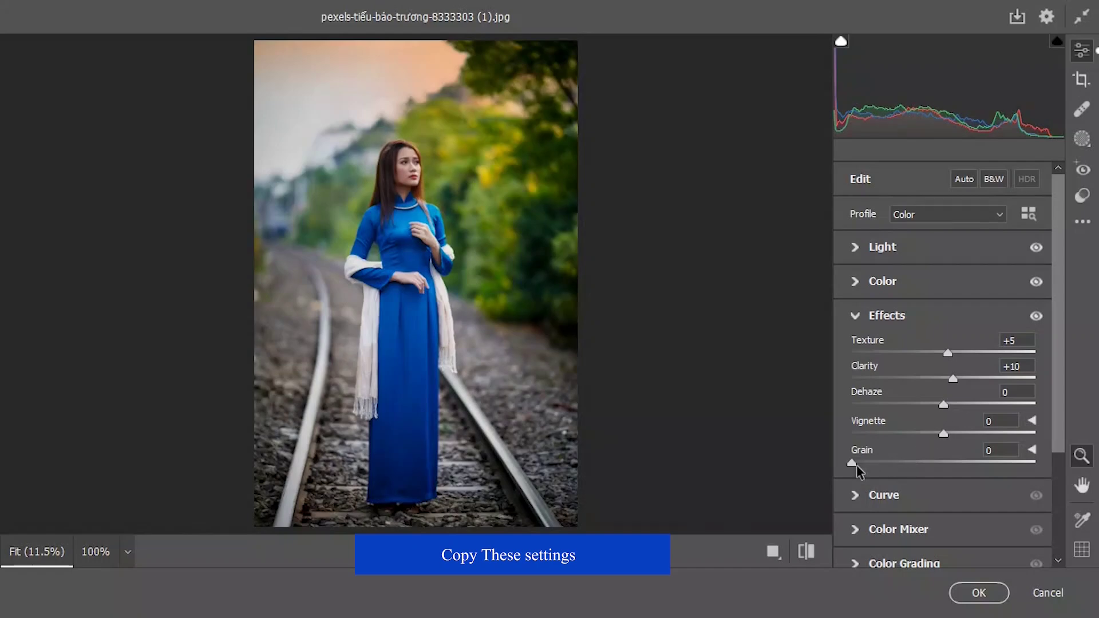
{"action": "left_click_drag", "start_coordinate": [853, 463], "coordinate": [873, 471]}
- Darken the shadows slightly with a point on the tone curve at input 62, output 57
{"action": "left_click", "coordinate": [855, 496]}
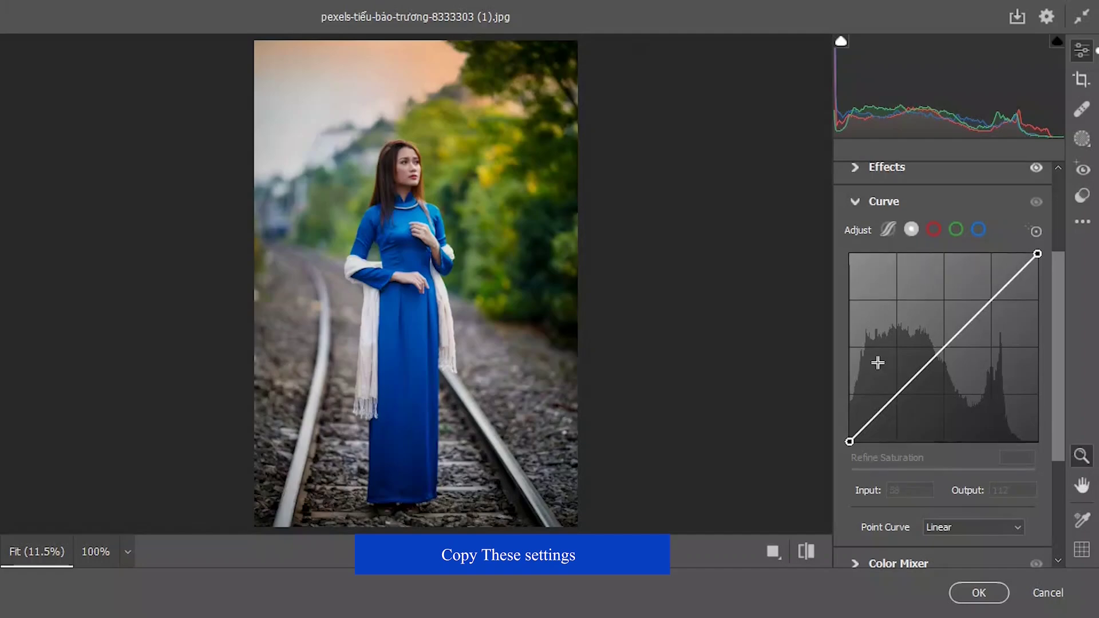
{"action": "left_click_drag", "start_coordinate": [898, 392], "coordinate": [897, 399]}
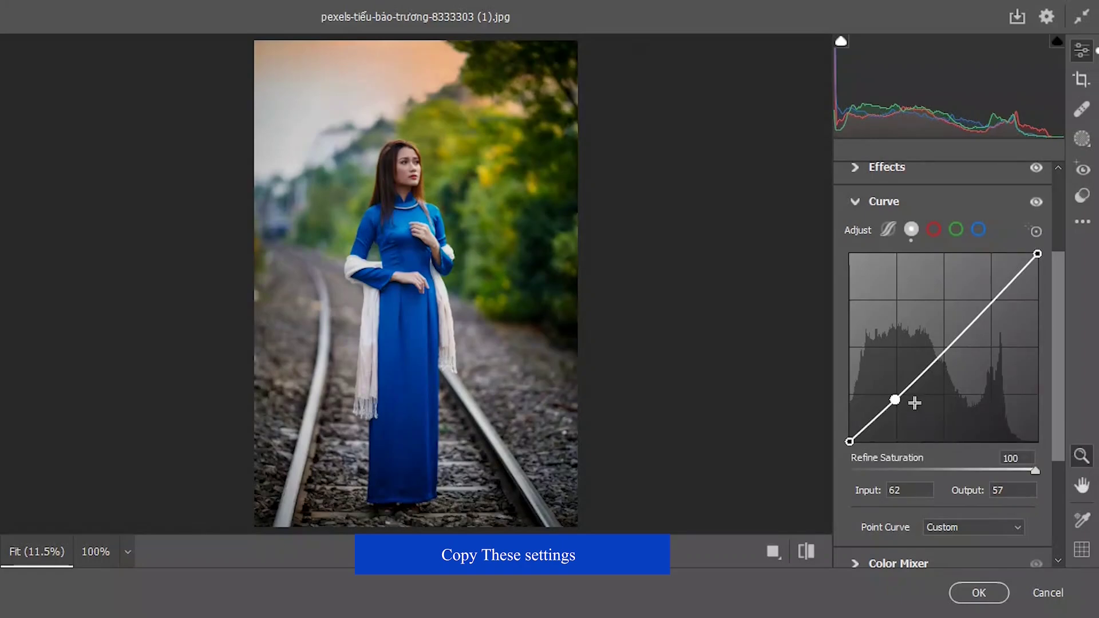
{"action": "left_click", "coordinate": [855, 203]}
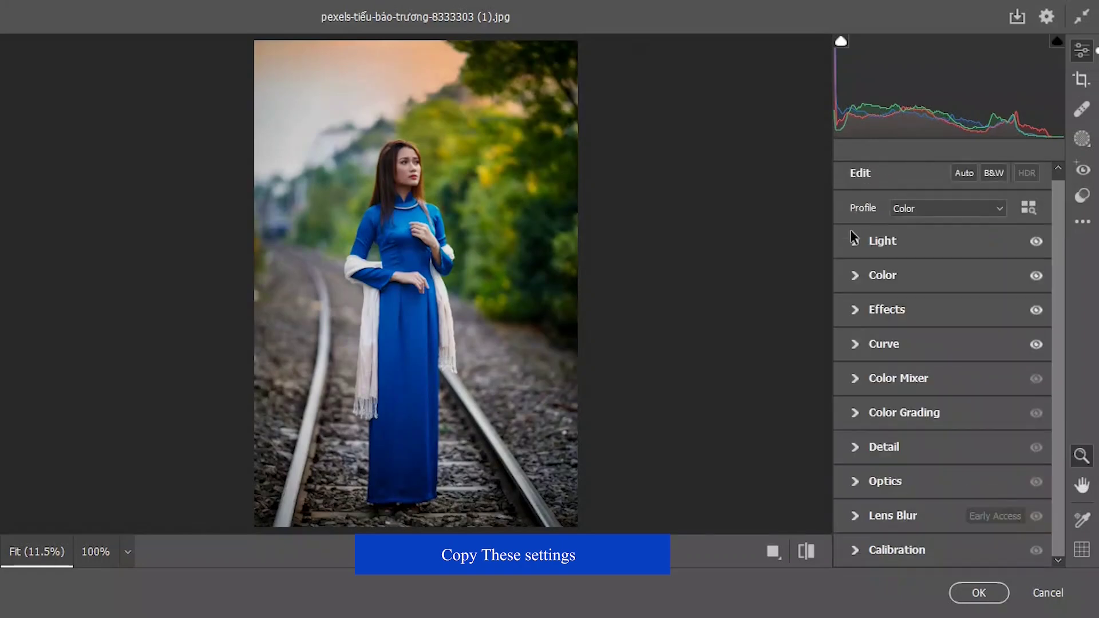
- Shift the Color Mixer hues to Reds -10, Oranges +5, Yellows -100 and Greens -100
{"action": "left_click", "coordinate": [854, 378]}
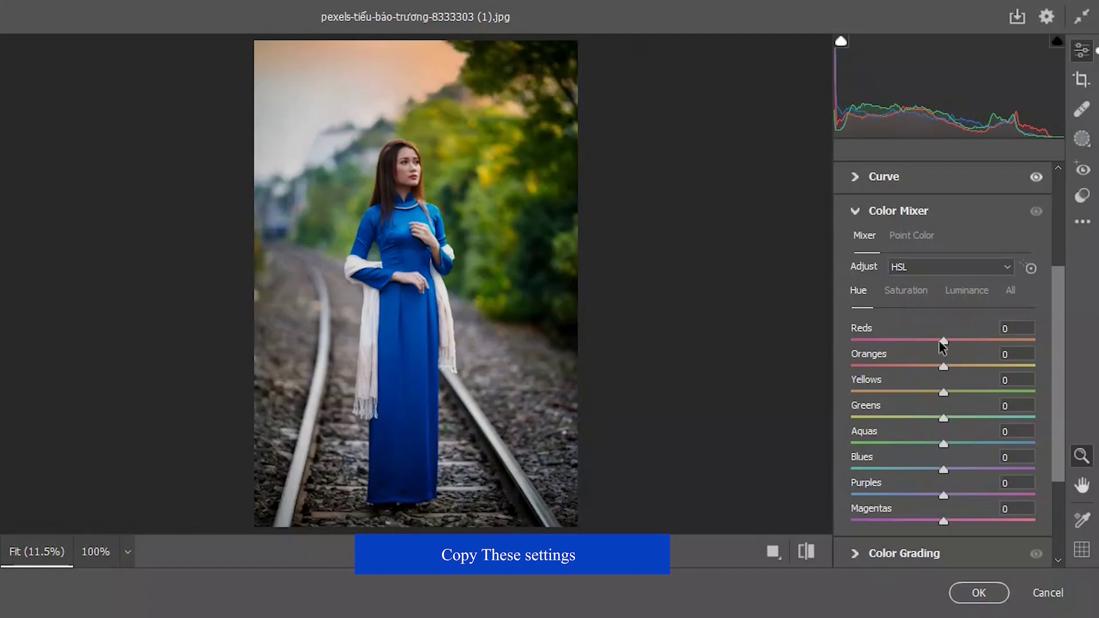
{"action": "left_click_drag", "start_coordinate": [940, 341], "coordinate": [948, 367]}
{"action": "left_click_drag", "start_coordinate": [944, 395], "coordinate": [837, 400]}
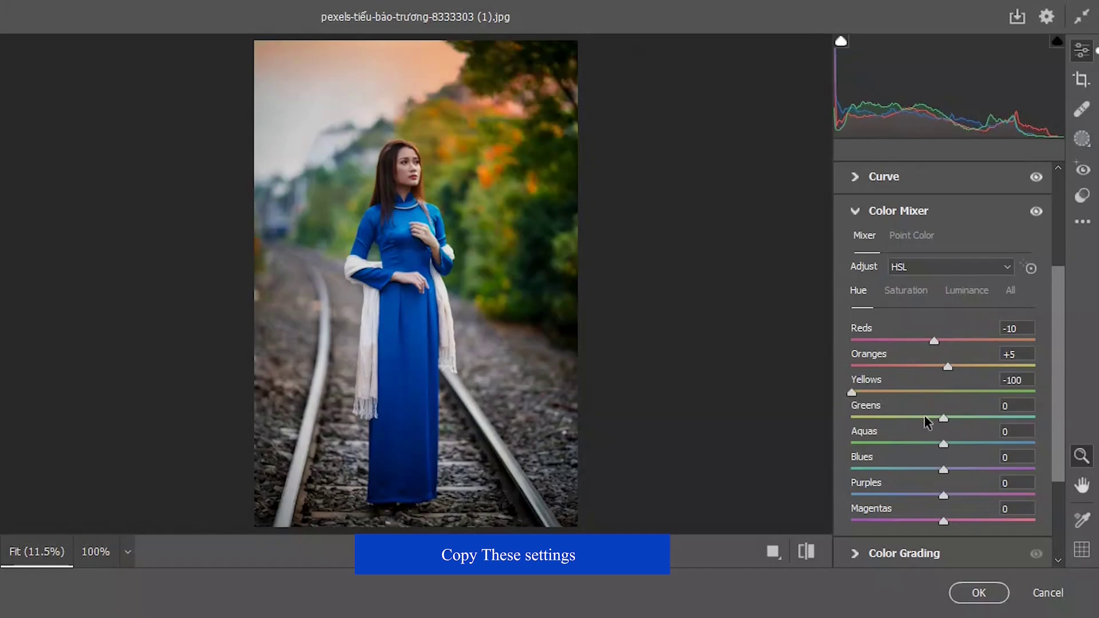
{"action": "left_click_drag", "start_coordinate": [943, 418], "coordinate": [849, 422]}
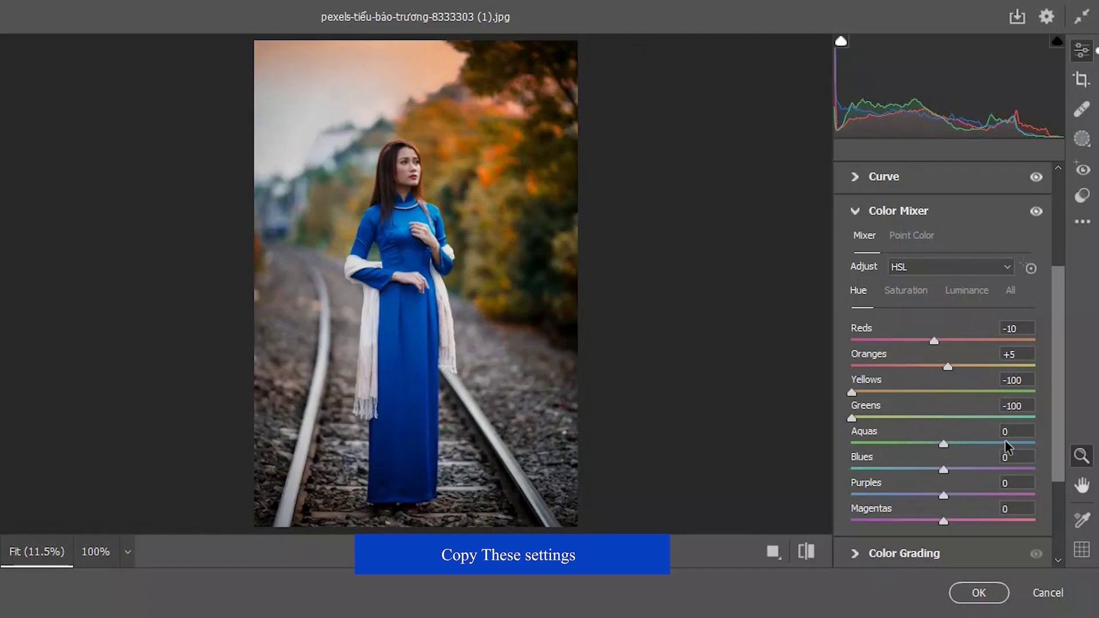
{"action": "left_click", "coordinate": [1009, 456]}
{"action": "key", "text": "Tab"}
{"action": "key", "text": "Tab"}
- Set the Color Mixer saturation to Reds +10, Yellows -30, Greens -100, Aquas -80 and Blues -80
{"action": "left_click", "coordinate": [907, 292]}
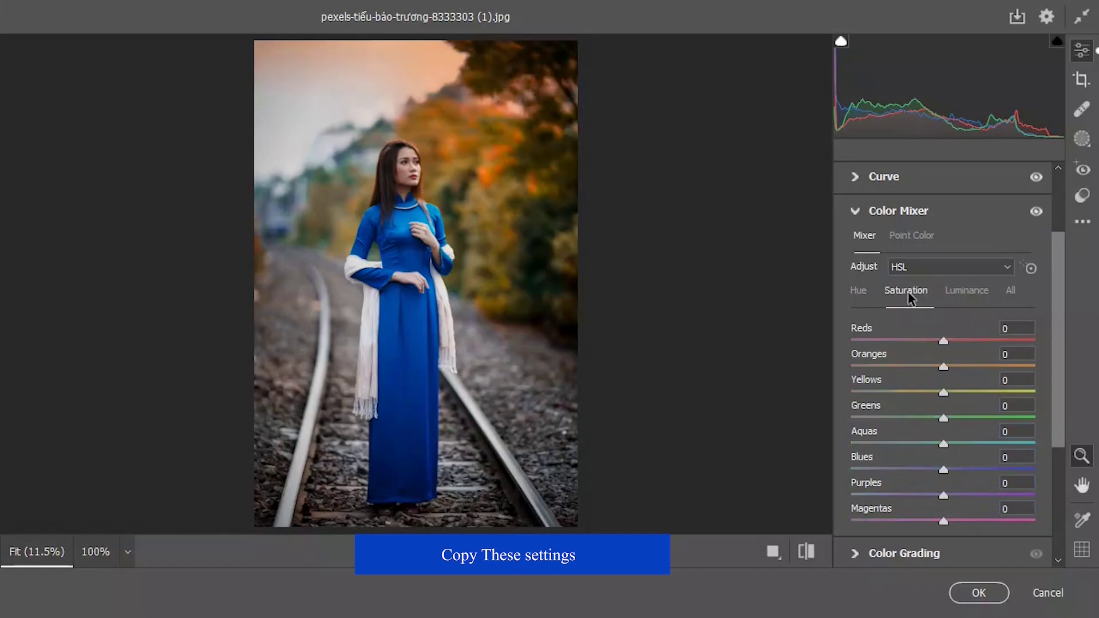
{"action": "left_click_drag", "start_coordinate": [945, 344], "coordinate": [955, 343]}
{"action": "left_click_drag", "start_coordinate": [943, 392], "coordinate": [837, 421]}
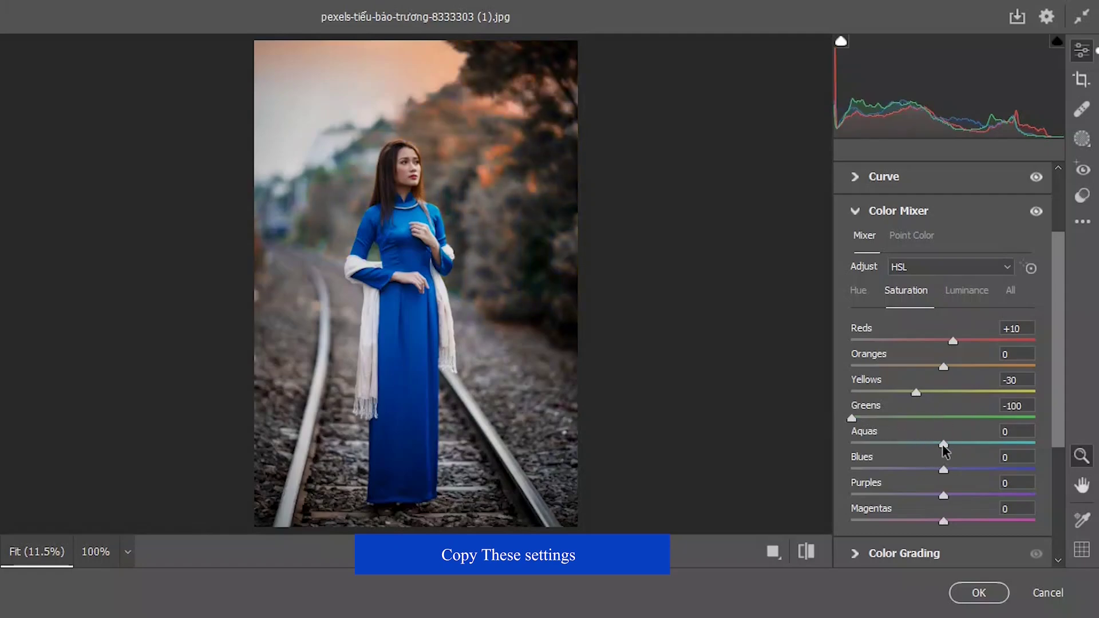
{"action": "left_click_drag", "start_coordinate": [942, 445], "coordinate": [869, 444]}
{"action": "left_click_drag", "start_coordinate": [900, 470], "coordinate": [870, 470]}
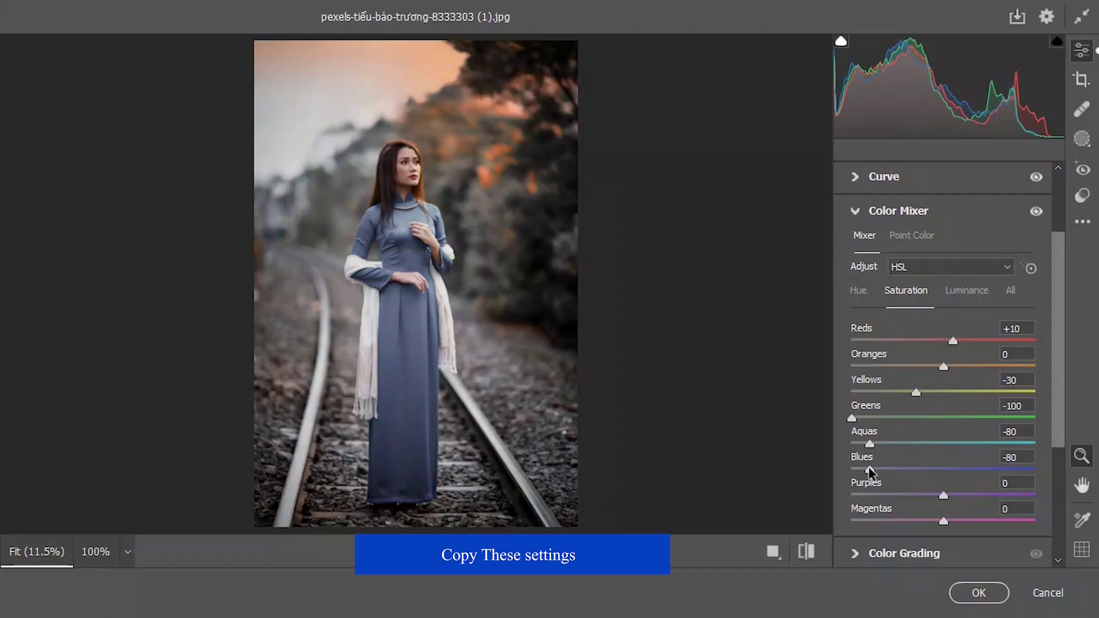
{"action": "left_click", "coordinate": [1009, 483]}
- Raise the Color Mixer luminance of Reds and Oranges to +10 each, leaving the other colors at 0
{"action": "left_click", "coordinate": [975, 298]}
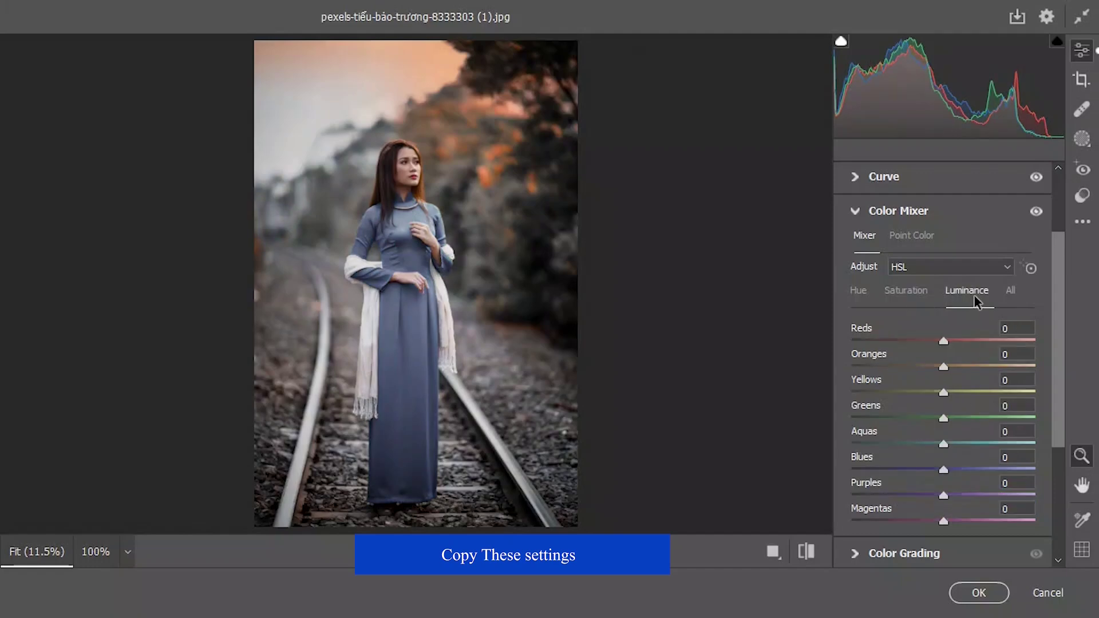
{"action": "left_click_drag", "start_coordinate": [944, 342], "coordinate": [953, 367]}
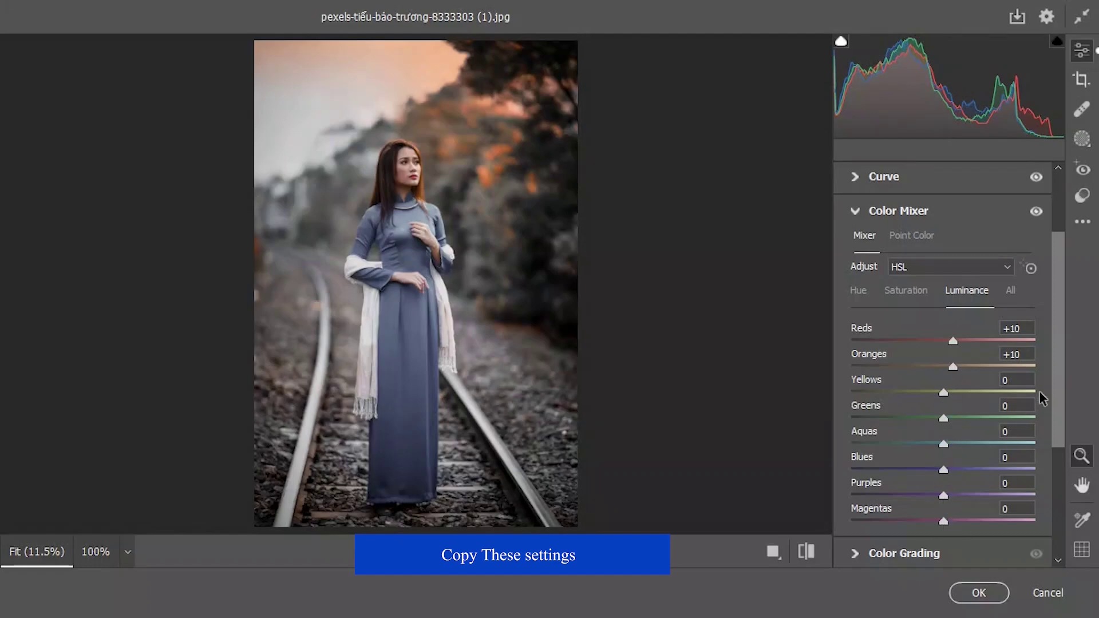
{"action": "left_click", "coordinate": [1001, 405]}
{"action": "left_click_drag", "start_coordinate": [1010, 428], "coordinate": [1000, 486]}
{"action": "left_click", "coordinate": [1003, 509]}
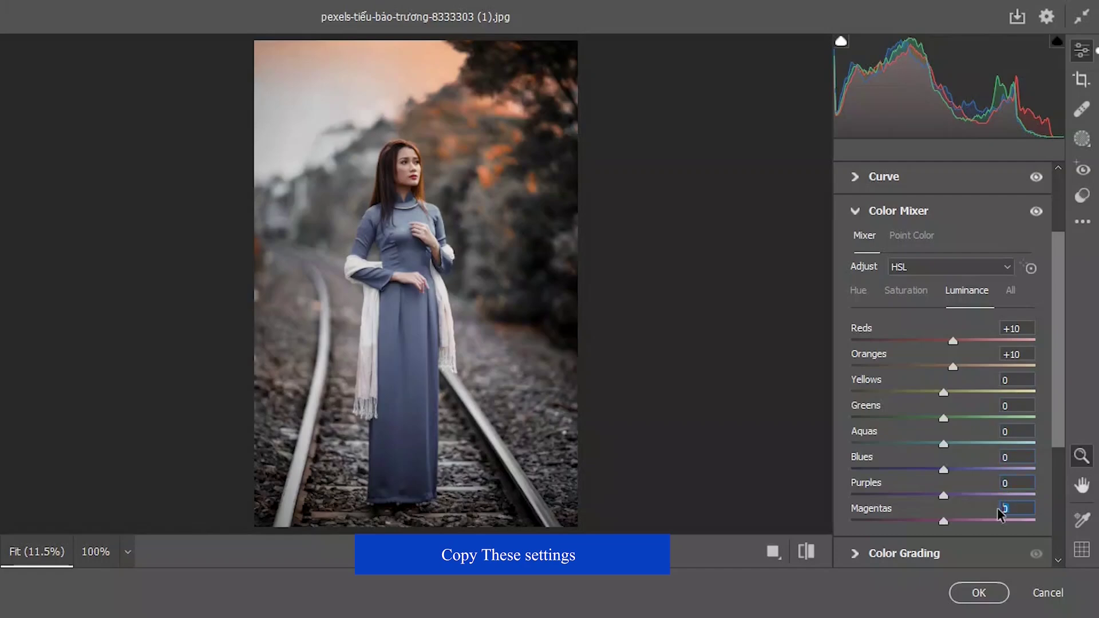
{"action": "left_click", "coordinate": [856, 211]}
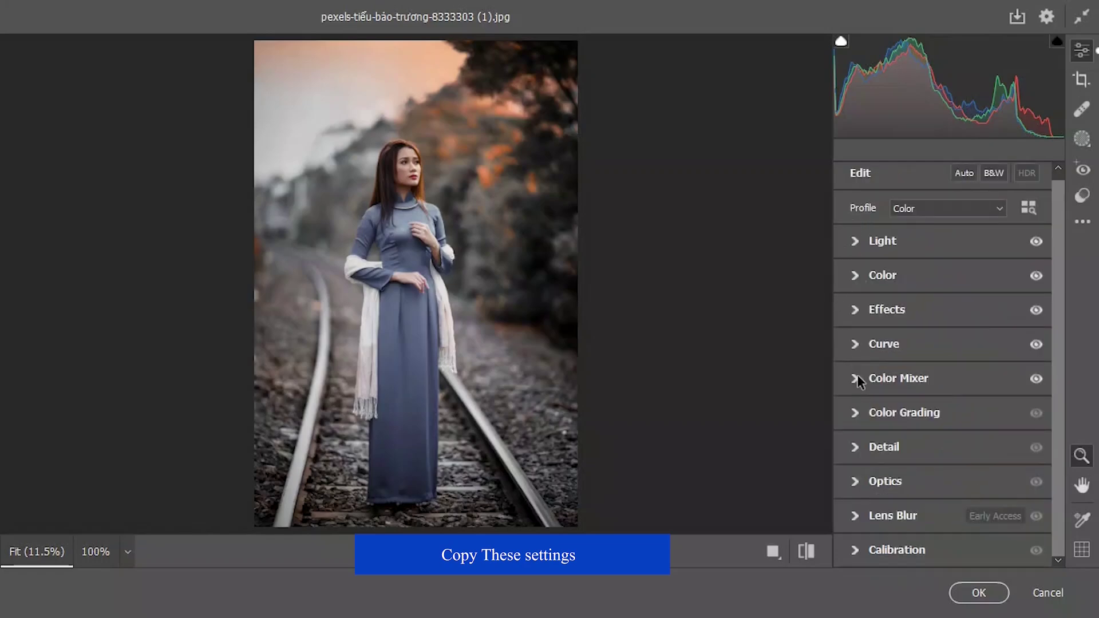
- Color grade the shadows with Hue 20 and Saturation 15
{"action": "left_click", "coordinate": [855, 413]}
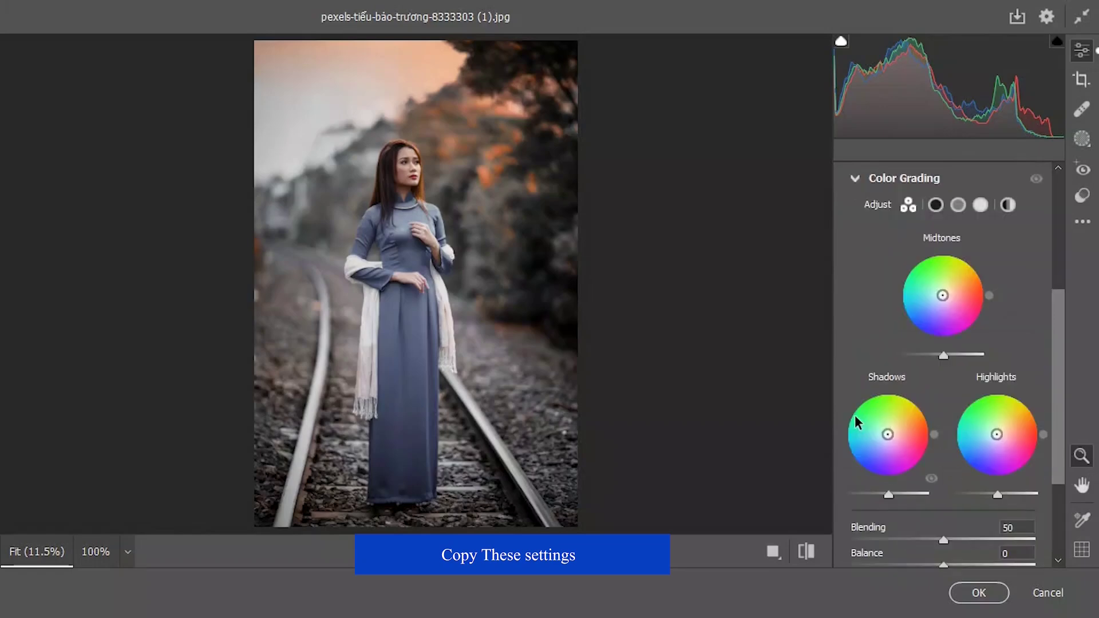
{"action": "left_click", "coordinate": [935, 205]}
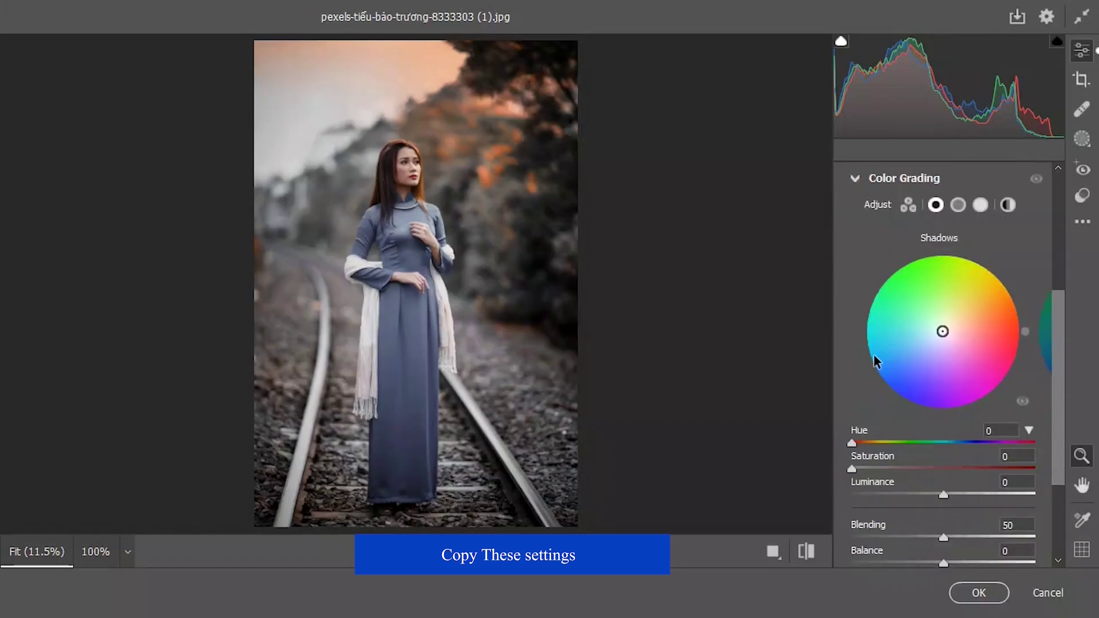
{"action": "left_click_drag", "start_coordinate": [852, 444], "coordinate": [863, 448]}
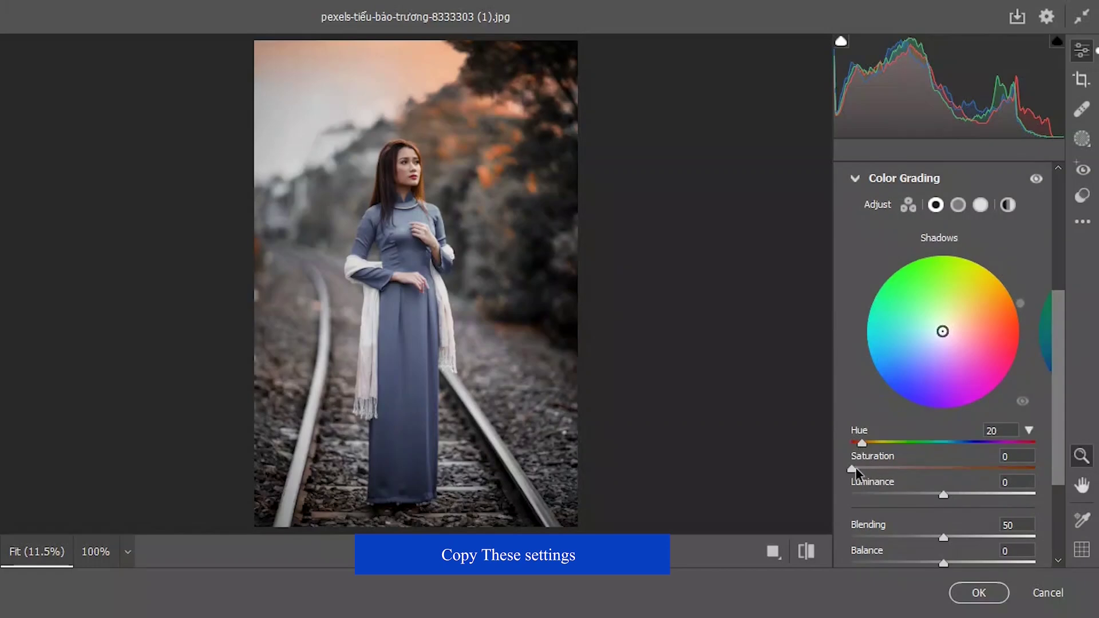
{"action": "left_click_drag", "start_coordinate": [853, 469], "coordinate": [885, 481]}
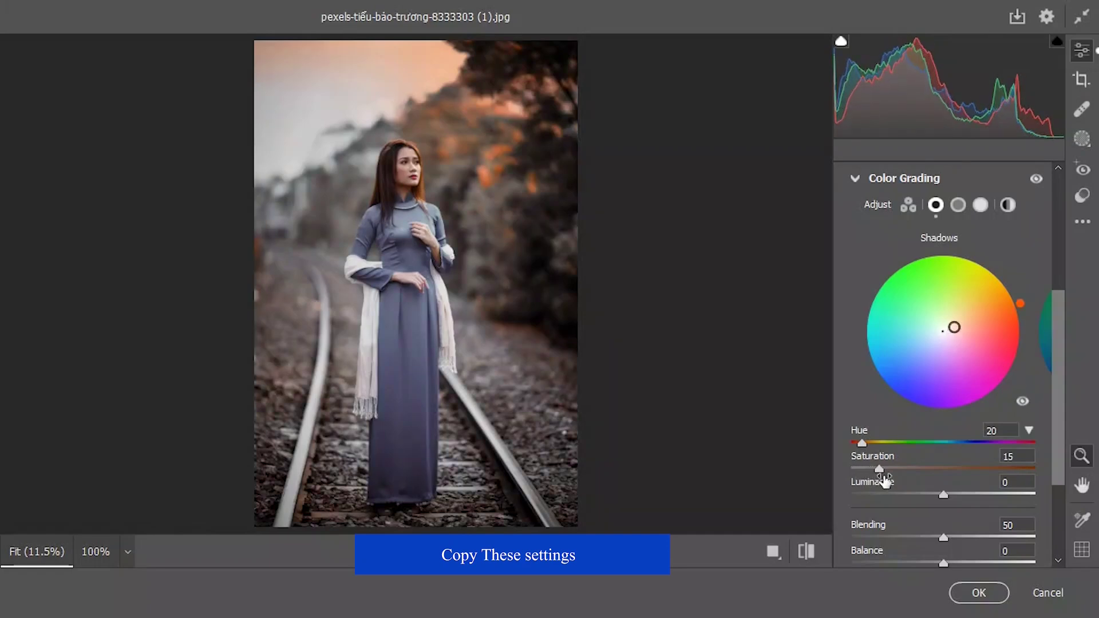
- Color grade the highlights with Hue 210 and Saturation 15
{"action": "left_click", "coordinate": [982, 212]}
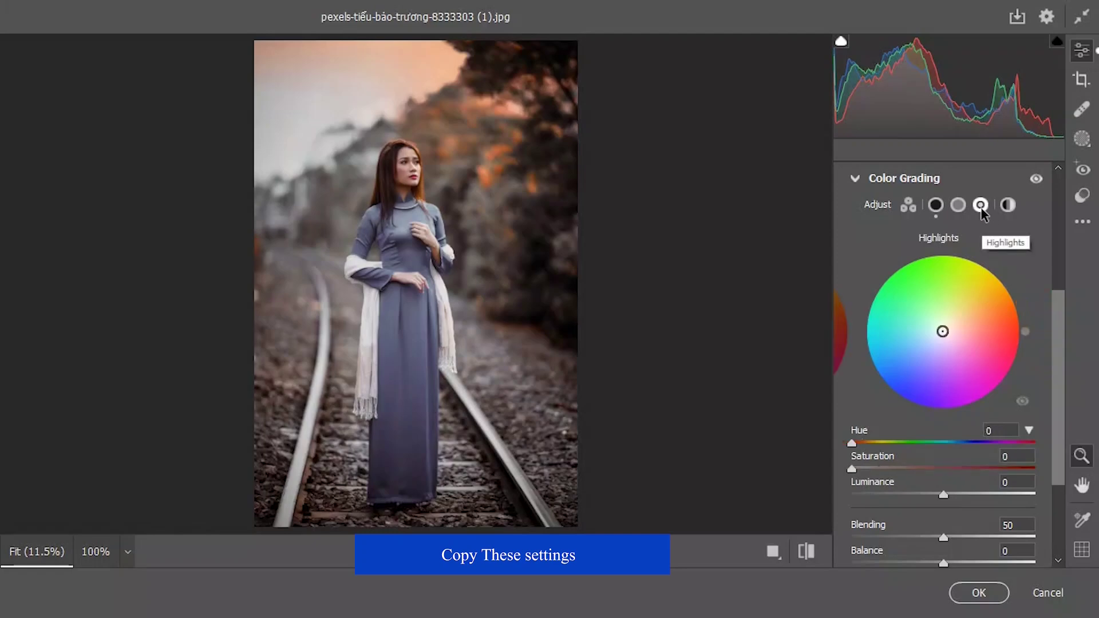
{"action": "left_click_drag", "start_coordinate": [852, 444], "coordinate": [961, 462]}
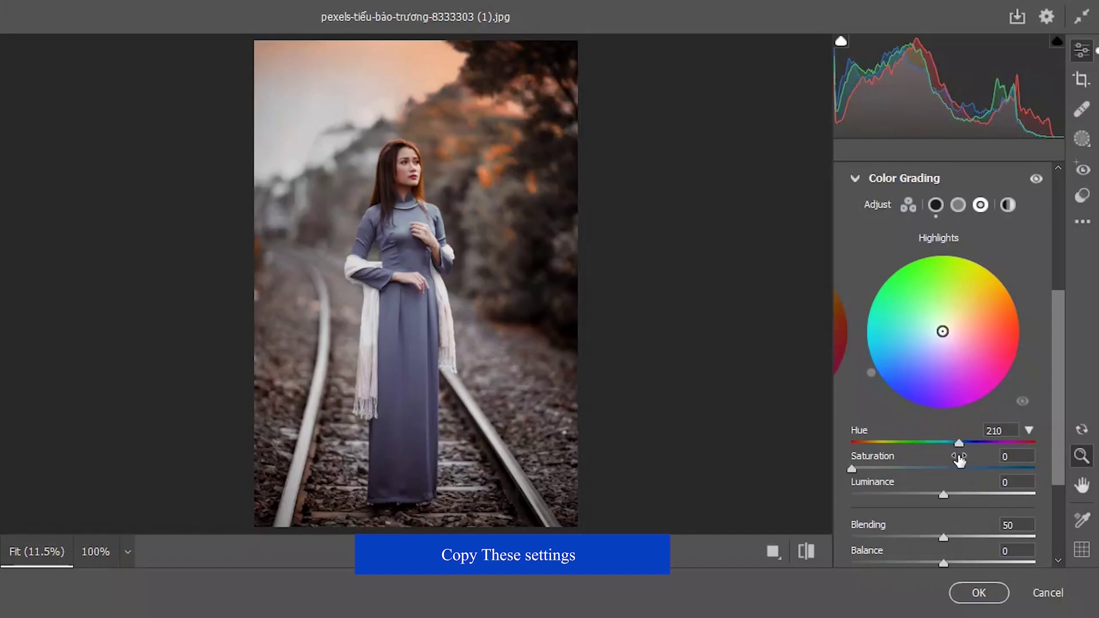
{"action": "left_click_drag", "start_coordinate": [852, 469], "coordinate": [880, 474]}
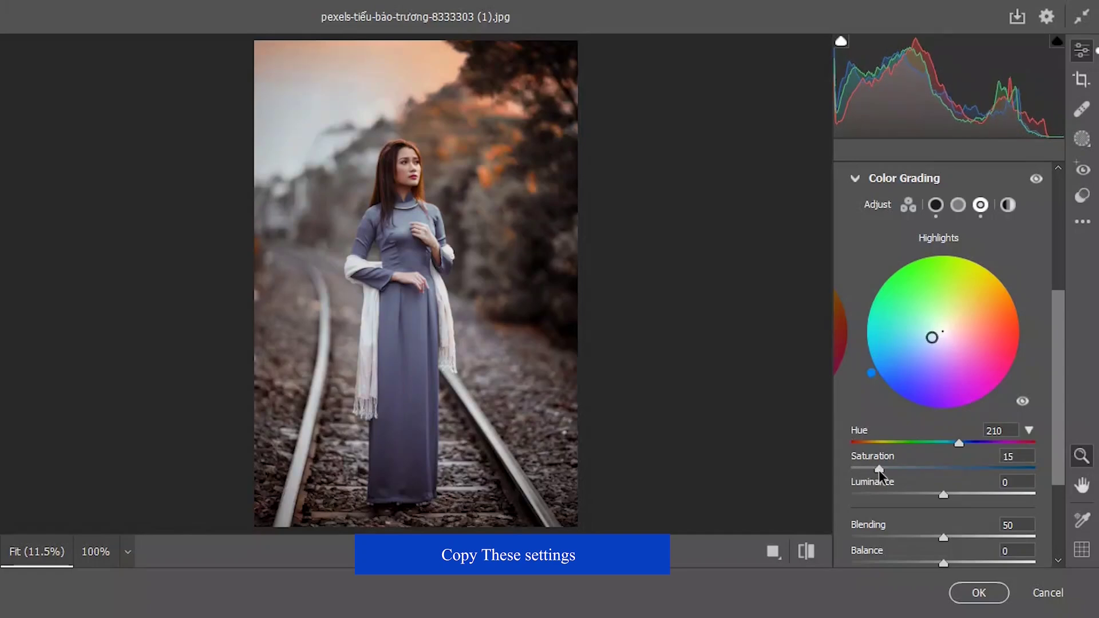
{"action": "left_click_drag", "start_coordinate": [1060, 463], "coordinate": [1059, 465]}
{"action": "scroll", "coordinate": [1008, 401], "scroll_direction": "up", "scroll_amount": 1}
{"action": "left_click", "coordinate": [856, 202]}
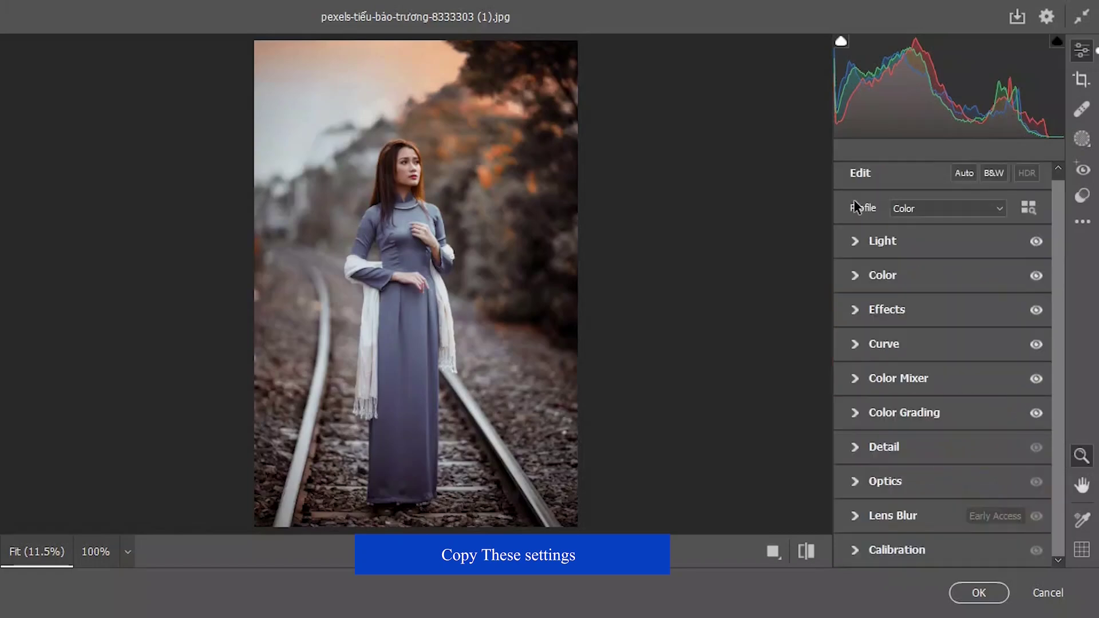
- Set the Detail sharpening to 30, leaving both noise reduction values at 0
{"action": "left_click", "coordinate": [856, 447]}
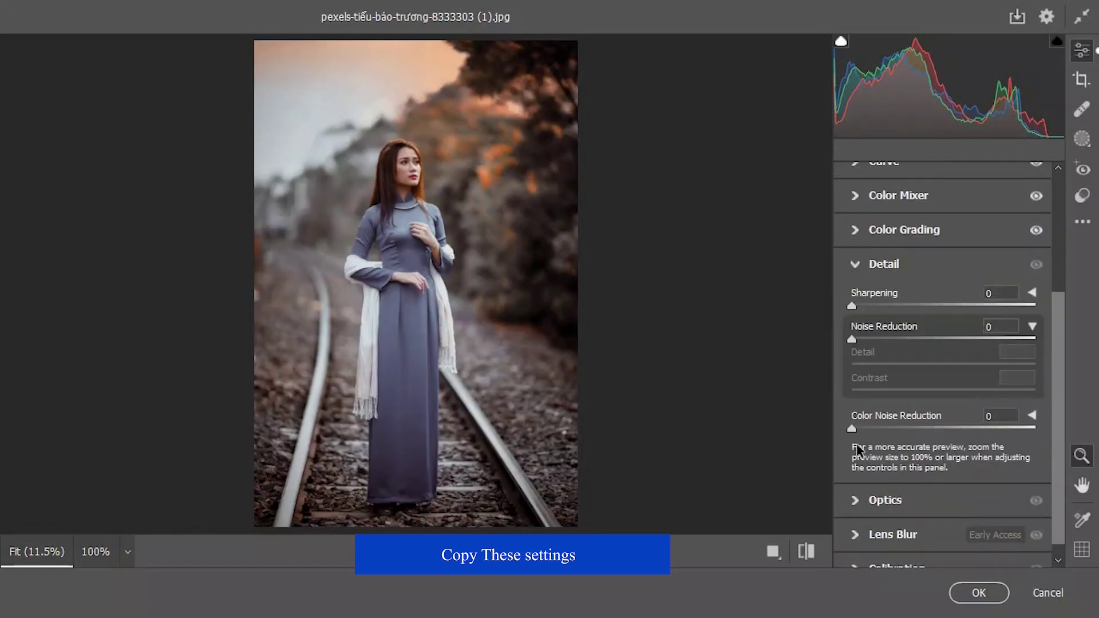
{"action": "left_click_drag", "start_coordinate": [853, 307], "coordinate": [890, 313]}
{"action": "scroll", "coordinate": [1057, 490], "scroll_direction": "down", "scroll_amount": 1}
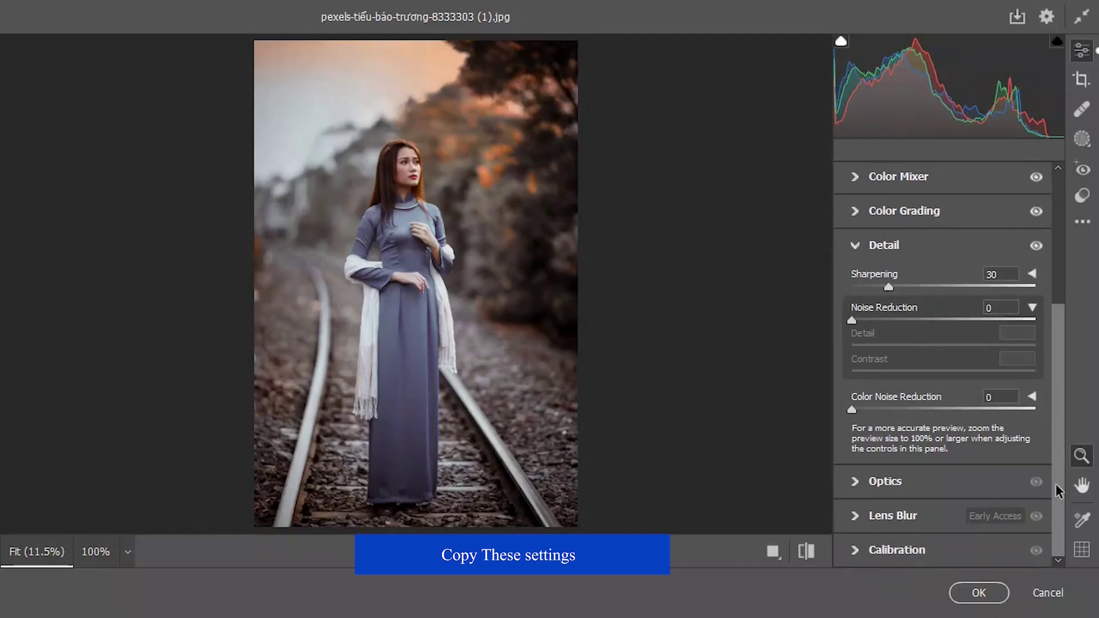
- Calibrate the Red Primary with Hue +20 and Saturation -50
{"action": "left_click", "coordinate": [856, 552]}
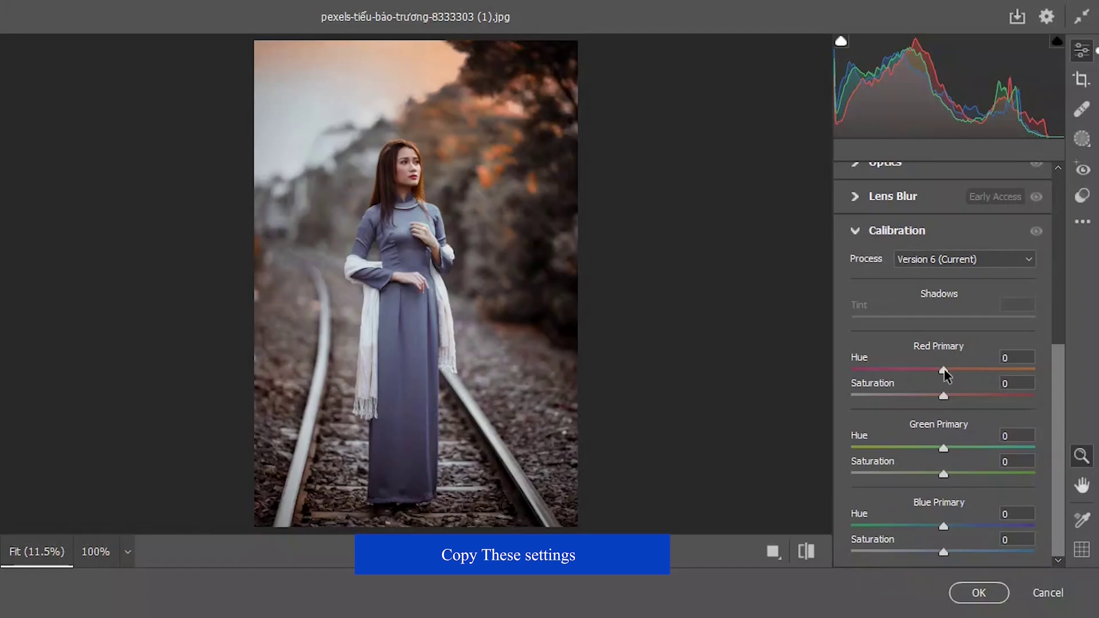
{"action": "left_click_drag", "start_coordinate": [944, 369], "coordinate": [948, 369]}
{"action": "left_click_drag", "start_coordinate": [952, 374], "coordinate": [961, 375]}
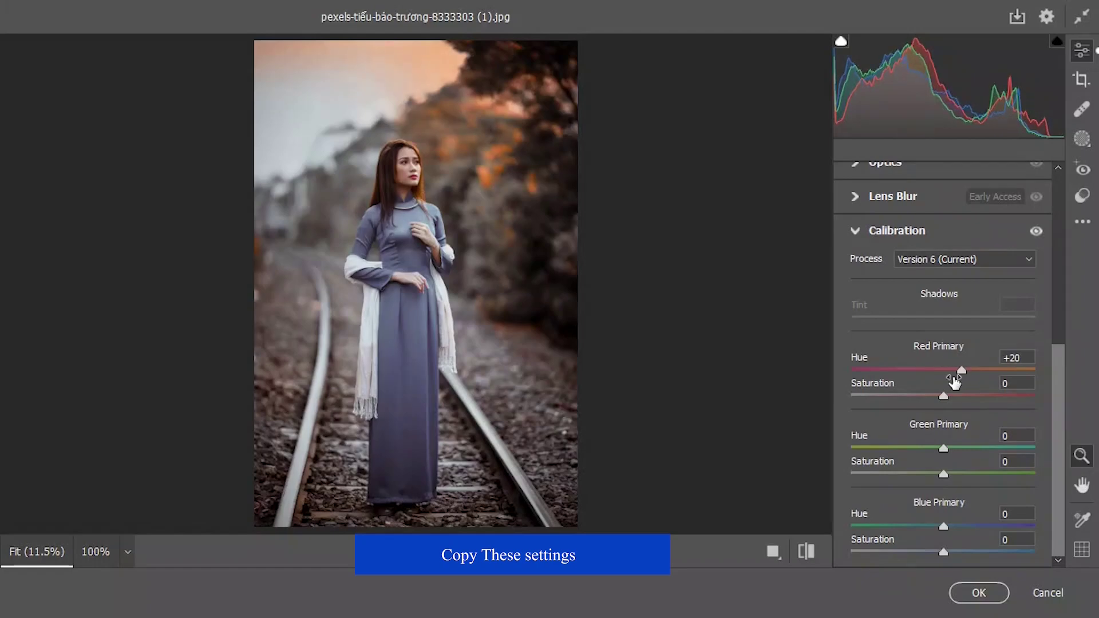
{"action": "left_click_drag", "start_coordinate": [944, 399], "coordinate": [896, 399]}
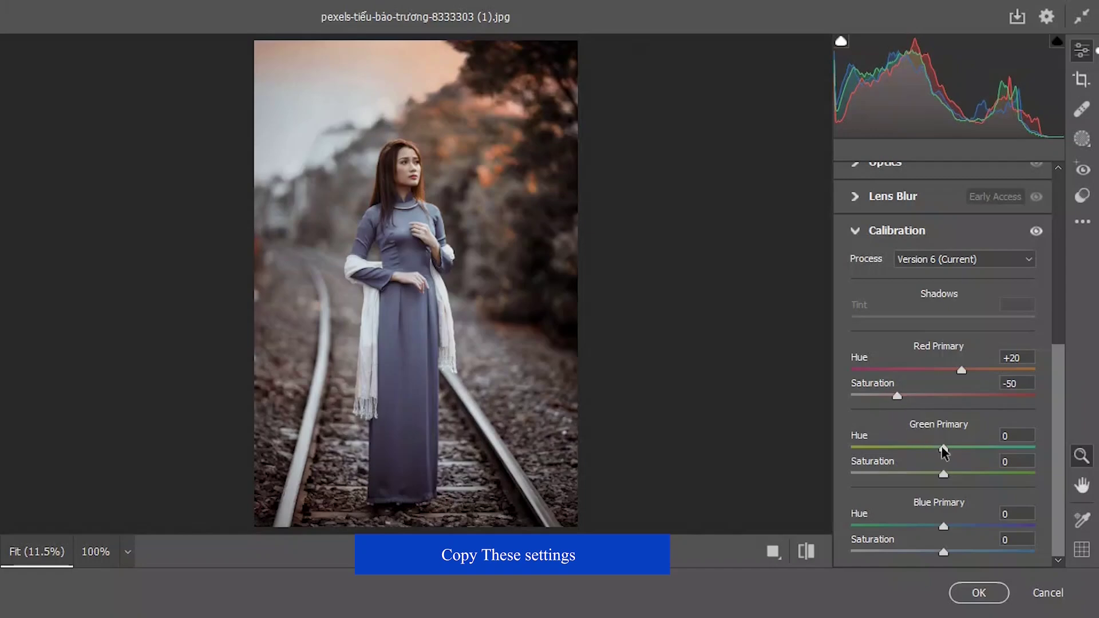
- Calibrate the Green Primary with Hue +50 and Saturation +20, and set the Blue Primary Hue to -30
{"action": "left_click_drag", "start_coordinate": [943, 449], "coordinate": [989, 450]}
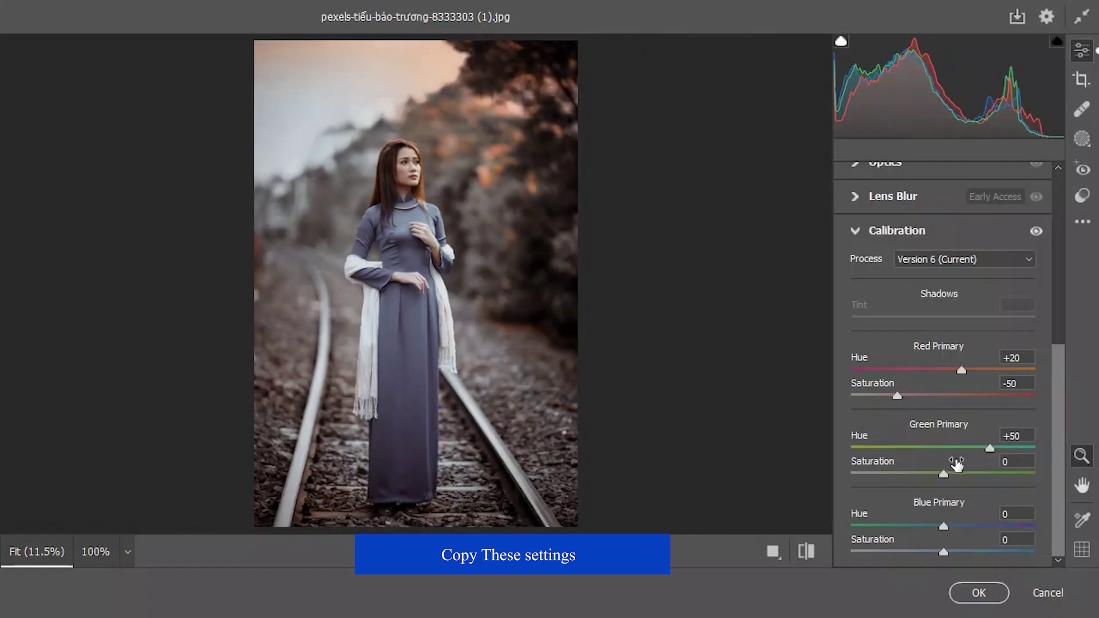
{"action": "left_click_drag", "start_coordinate": [945, 475], "coordinate": [963, 475]}
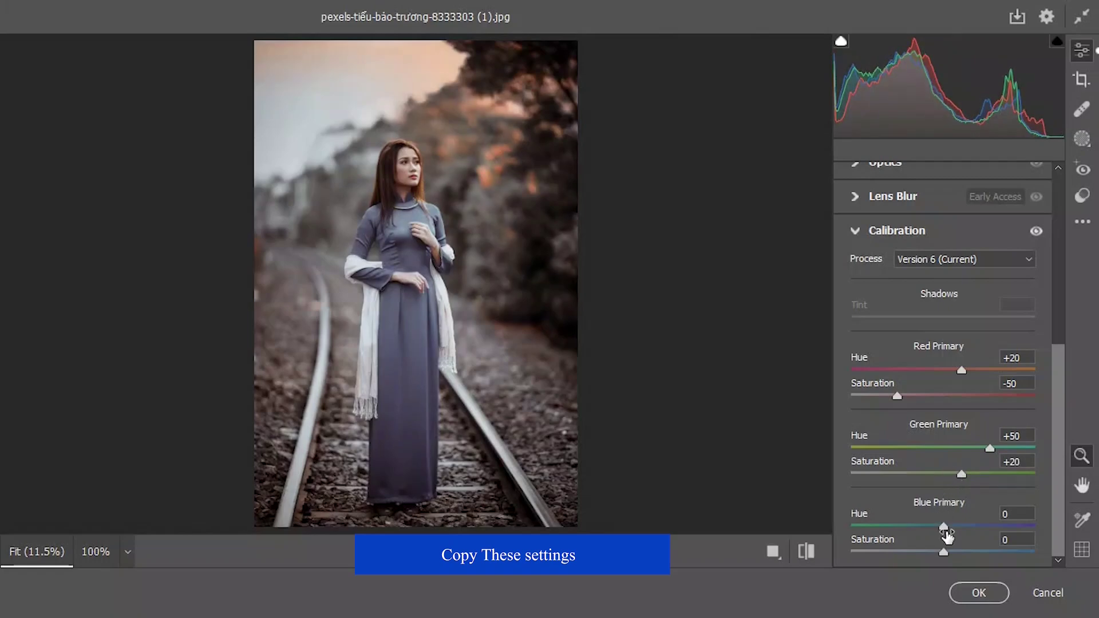
{"action": "left_click_drag", "start_coordinate": [943, 527], "coordinate": [916, 527]}
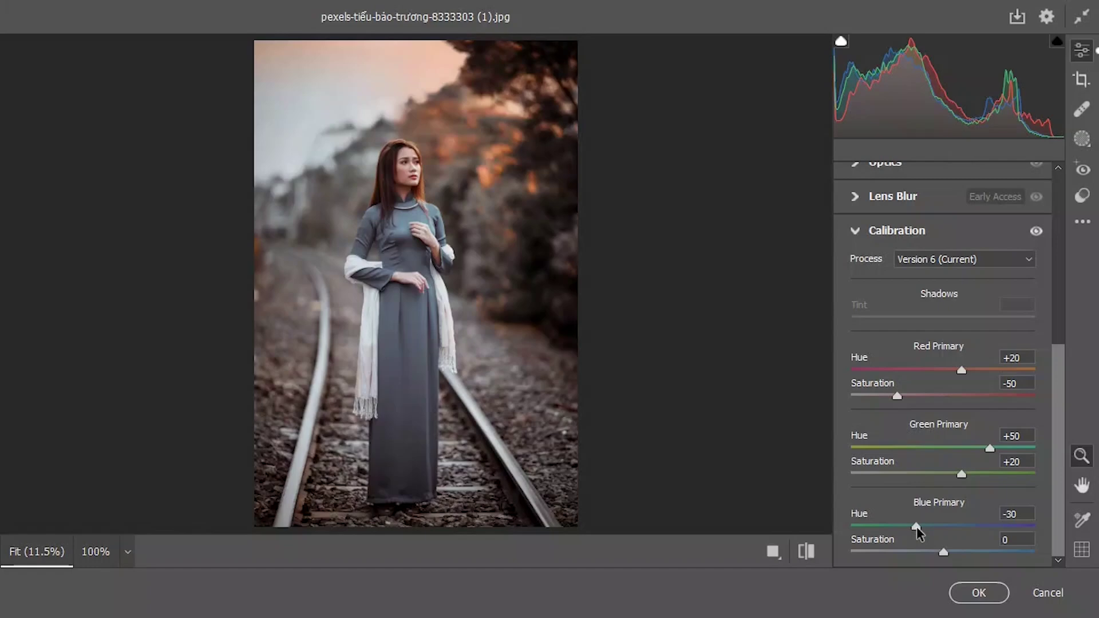
- Compare the graded portrait with its original by cycling through the before and after views
{"action": "left_click", "coordinate": [806, 551]}
{"action": "left_click", "coordinate": [806, 551]}
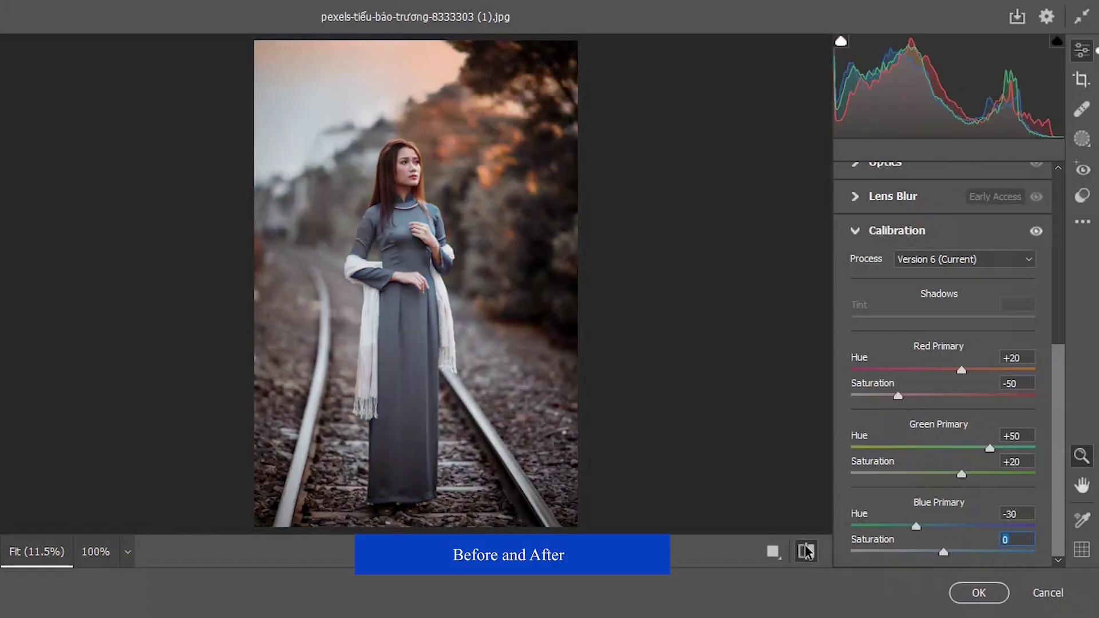
{"action": "left_click", "coordinate": [806, 552]}
{"action": "left_click", "coordinate": [806, 552]}
- Save the current edit settings as a new preset in the User Presets group with the default subset
{"action": "left_click", "coordinate": [1083, 224]}
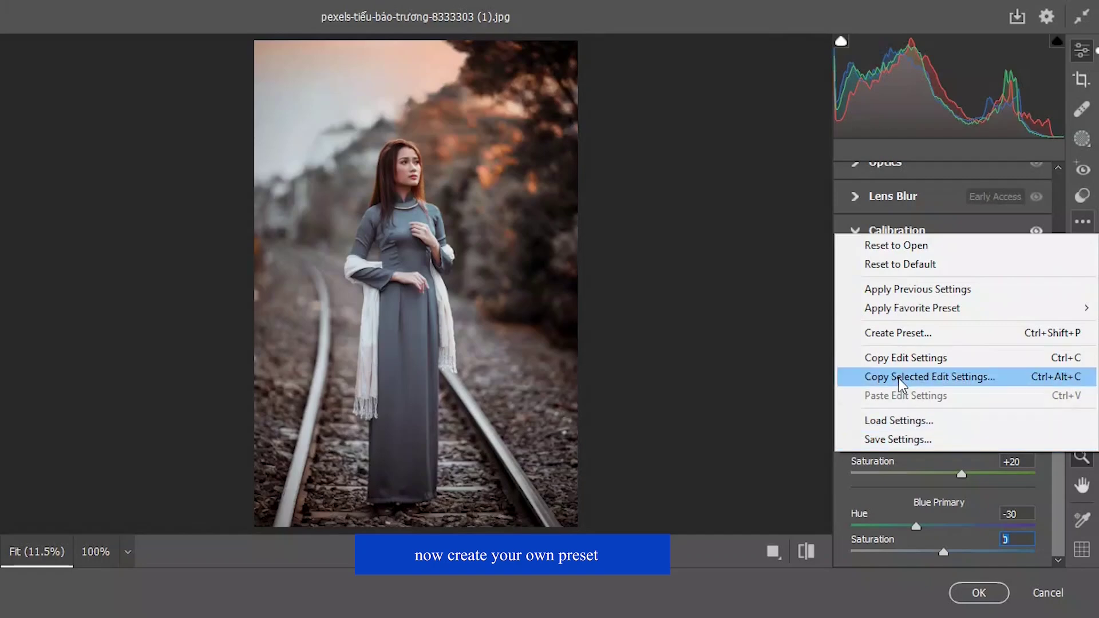
{"action": "left_click", "coordinate": [904, 337]}
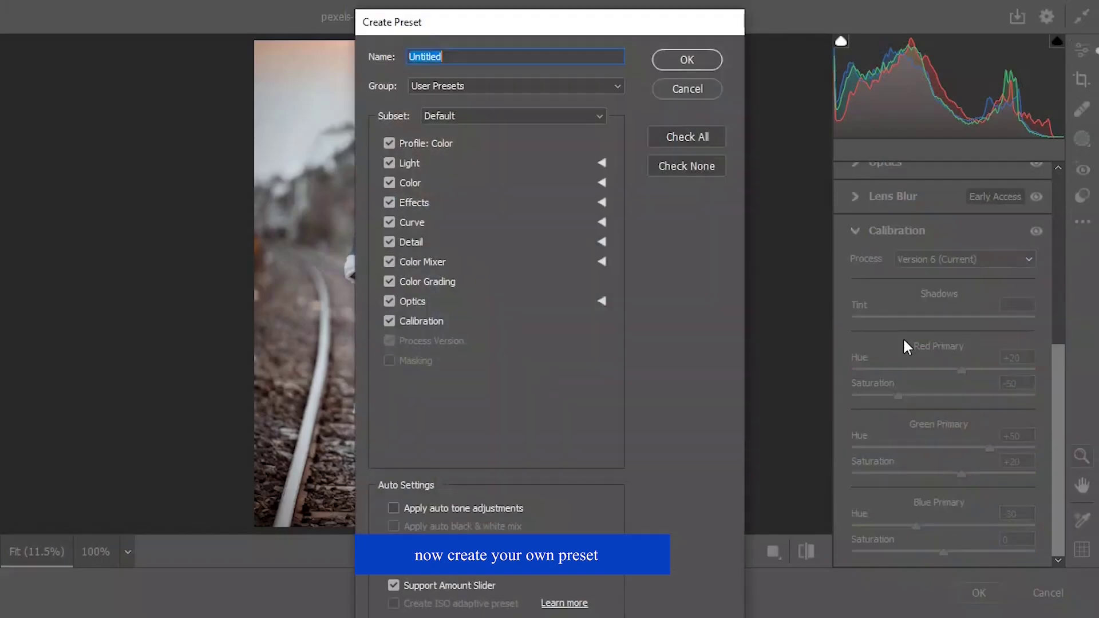
{"action": "left_click", "coordinate": [663, 62]}
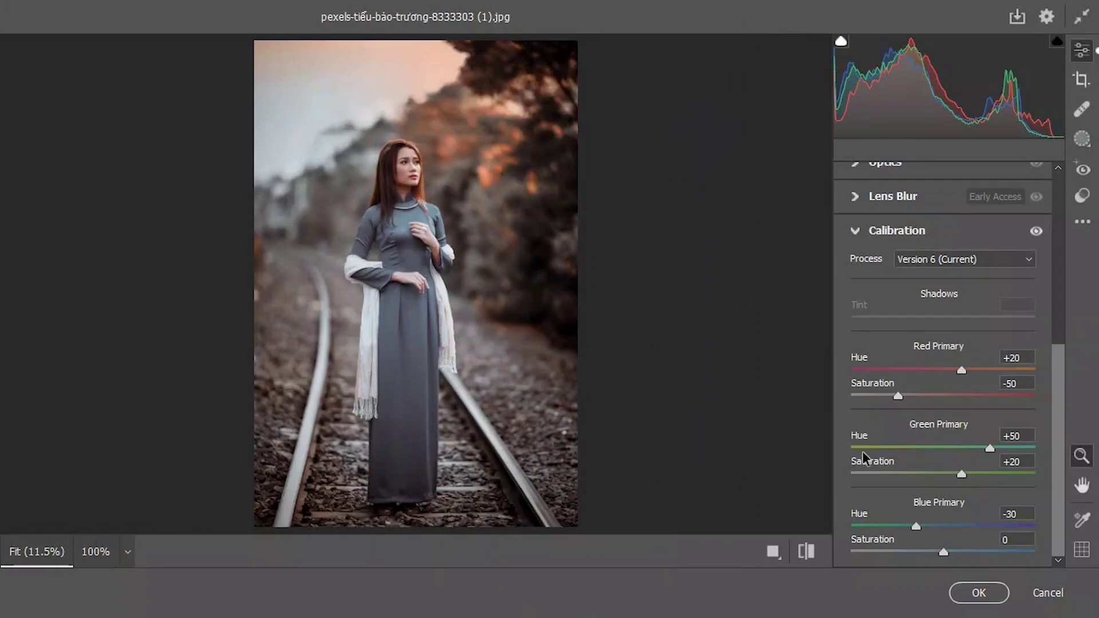
- Check the before and after views once more and apply the Camera Raw edits to the Background copy layer
{"action": "left_click", "coordinate": [806, 552]}
{"action": "left_click", "coordinate": [806, 551]}
{"action": "left_click", "coordinate": [806, 552]}
{"action": "left_click", "coordinate": [806, 552]}
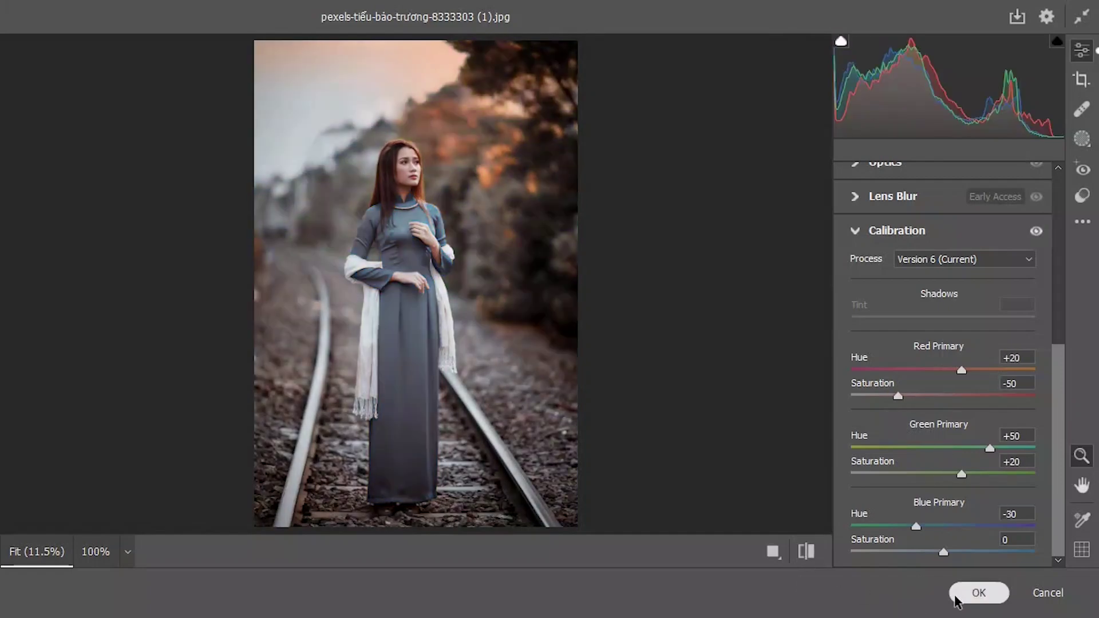
{"action": "left_click", "coordinate": [979, 593]}
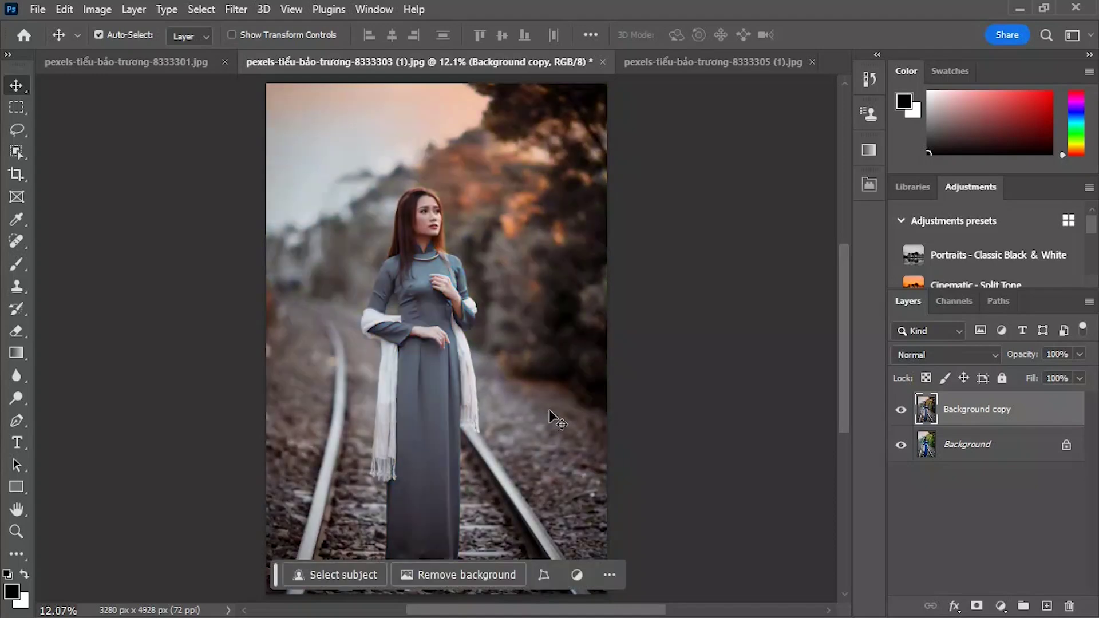
- Reapply the last Camera Raw Filter settings to the open portrait of the woman holding a suitcase
{"action": "left_click", "coordinate": [701, 79]}
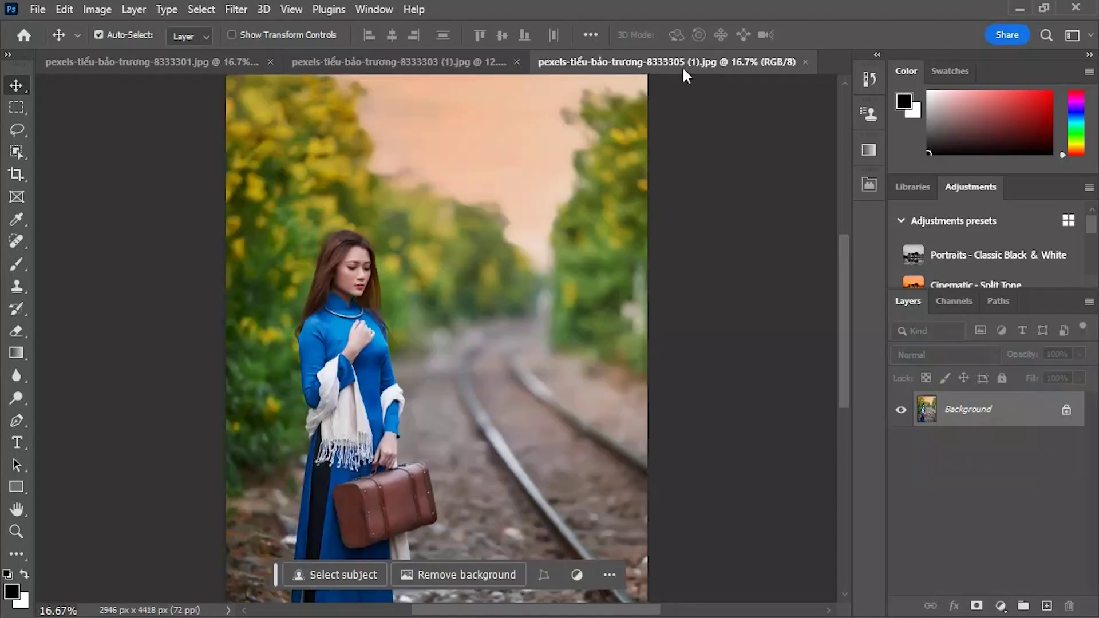
{"action": "left_click", "coordinate": [236, 9]}
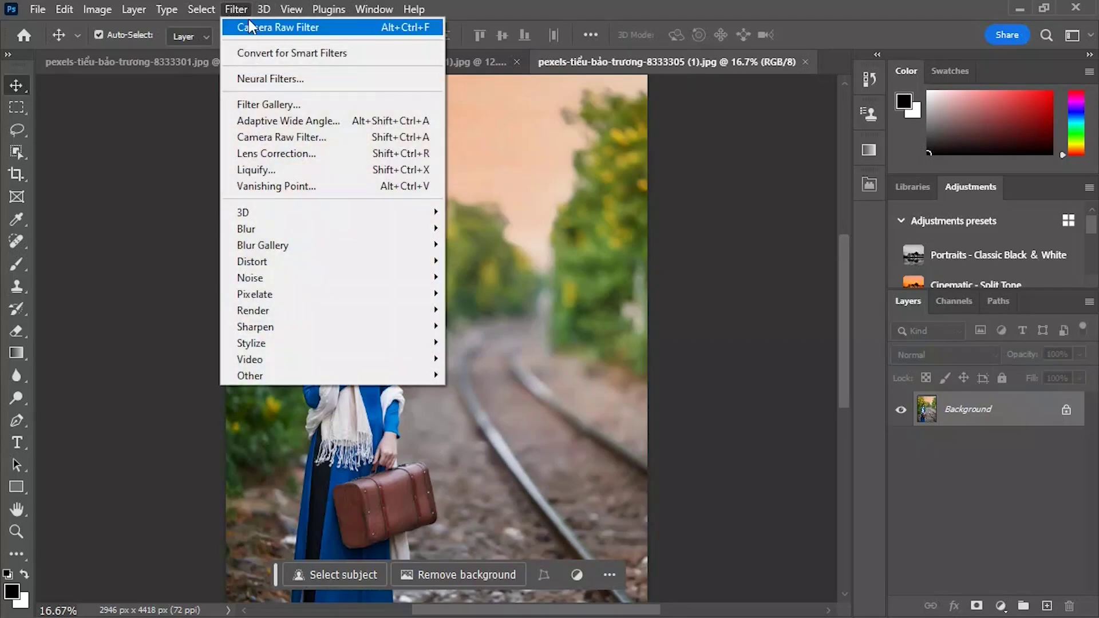
{"action": "left_click", "coordinate": [254, 27]}
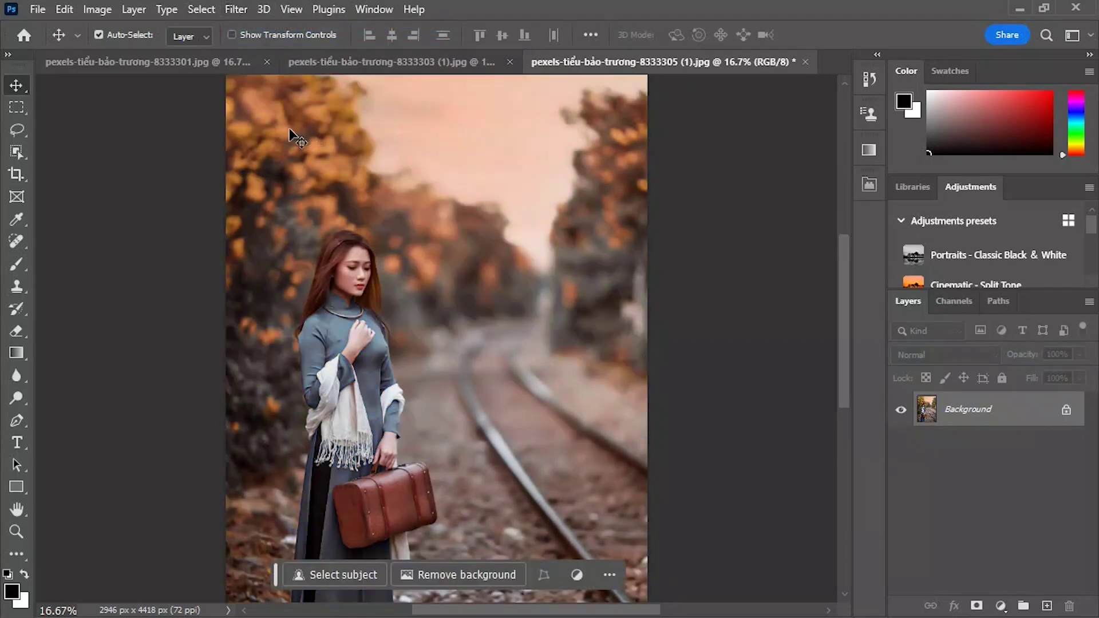
- Reapply the last Camera Raw Filter settings to the open portrait of the woman among yellow flowers
{"action": "left_click", "coordinate": [139, 61]}
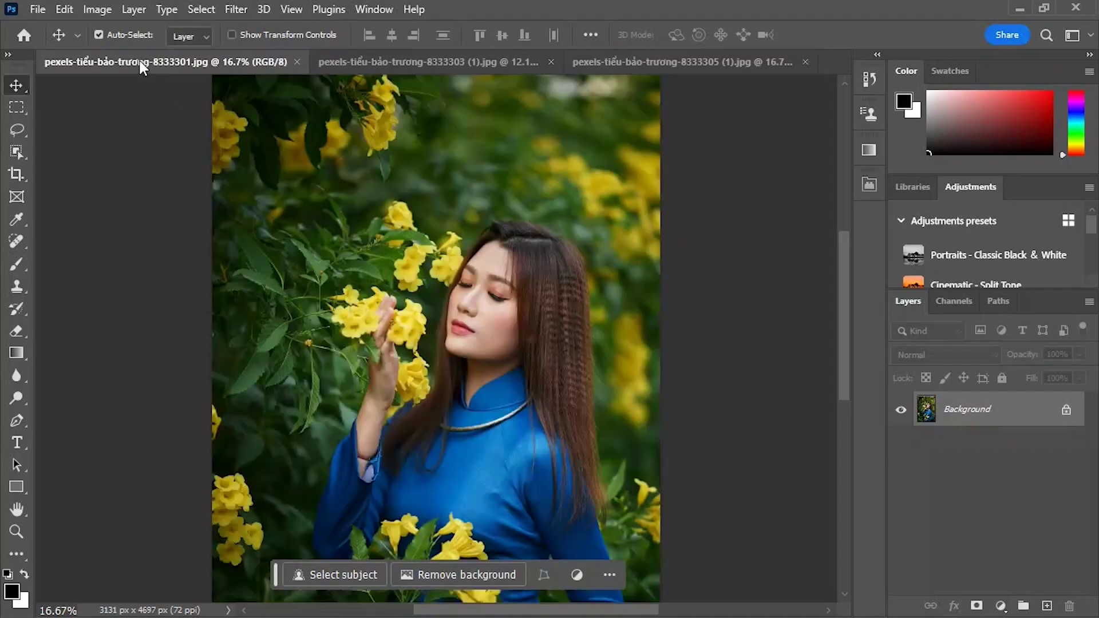
{"action": "left_click", "coordinate": [235, 10]}
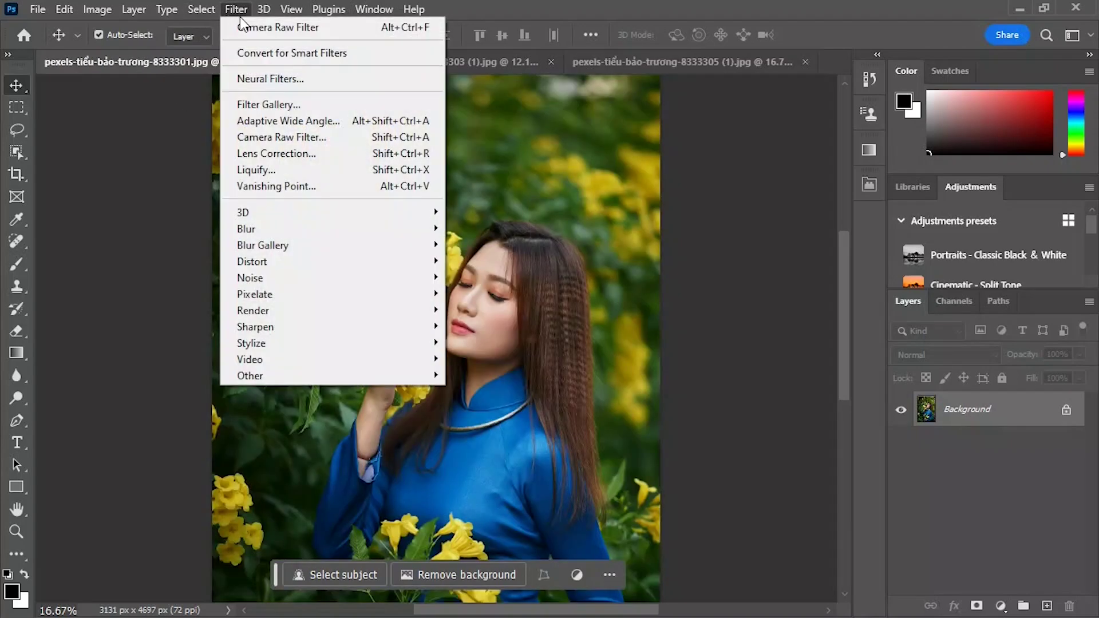